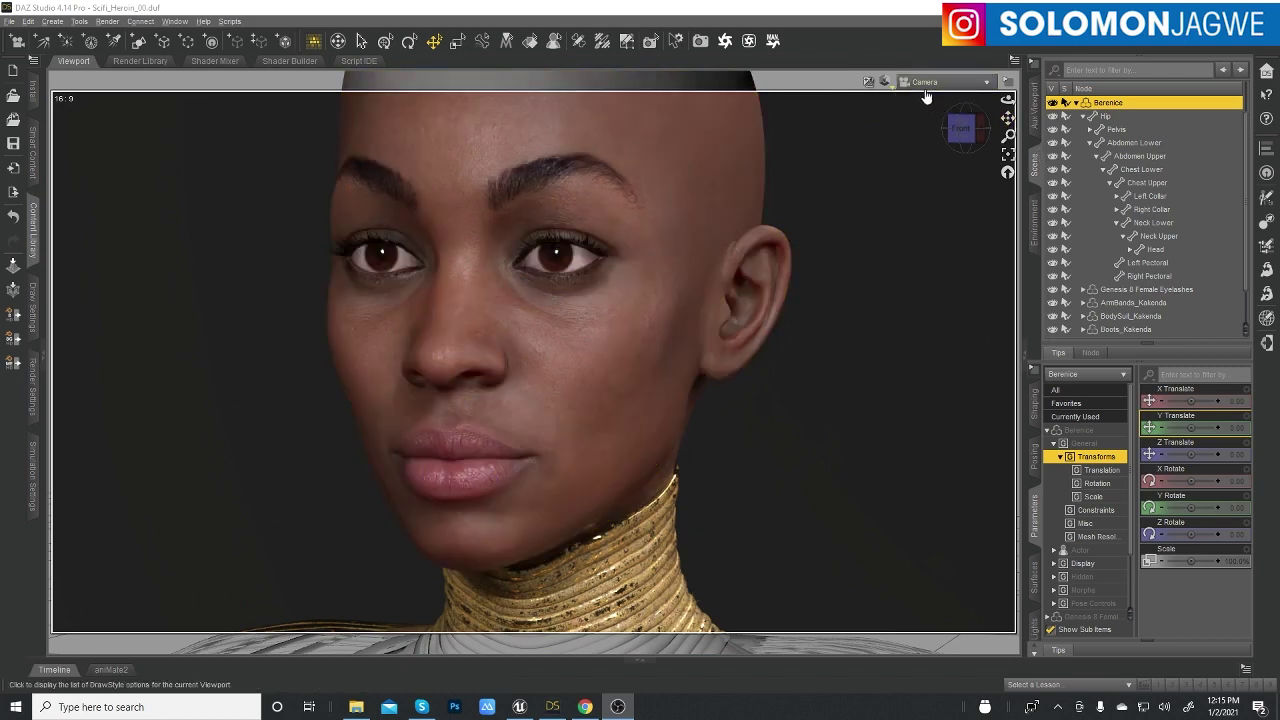
Open the PowerPose pane, move it over the empty area beside the face and enlarge it.
mouse_move(1007, 101)
mouse_down()
mouse_move(1052, 100)
mouse_move(1030, 100)
mouse_up()
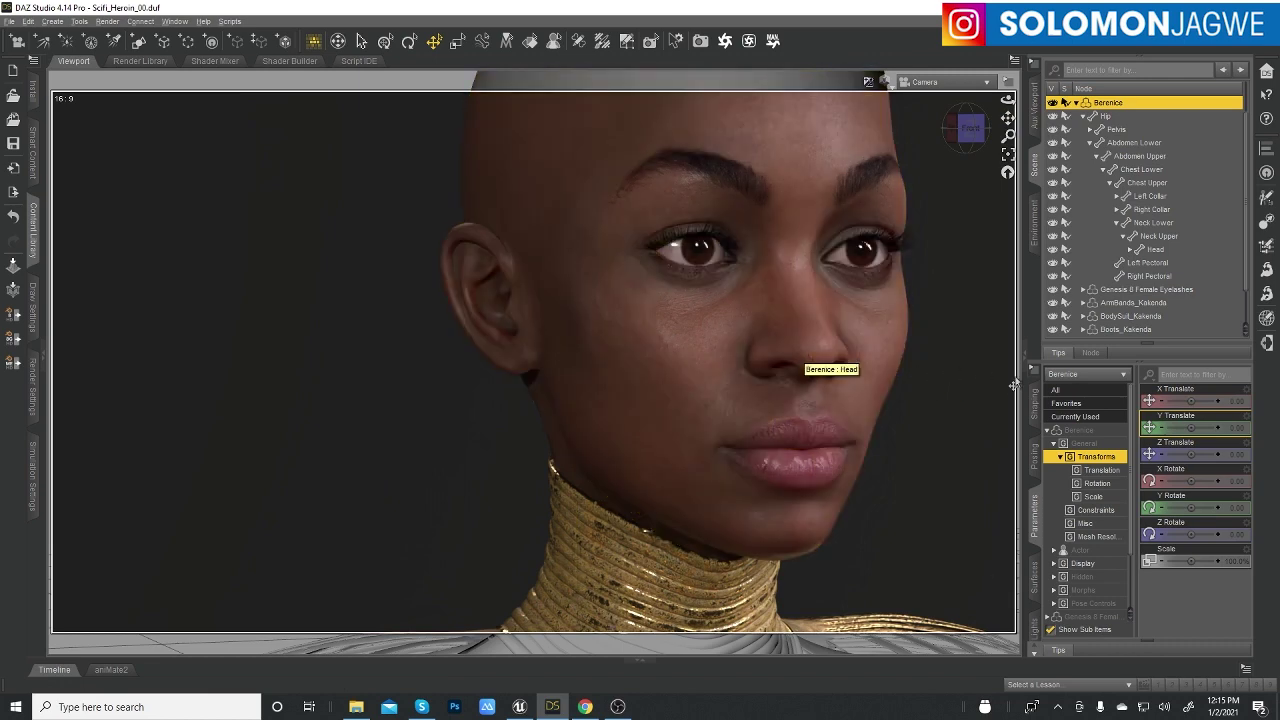
click(176, 22)
mouse_move(184, 40)
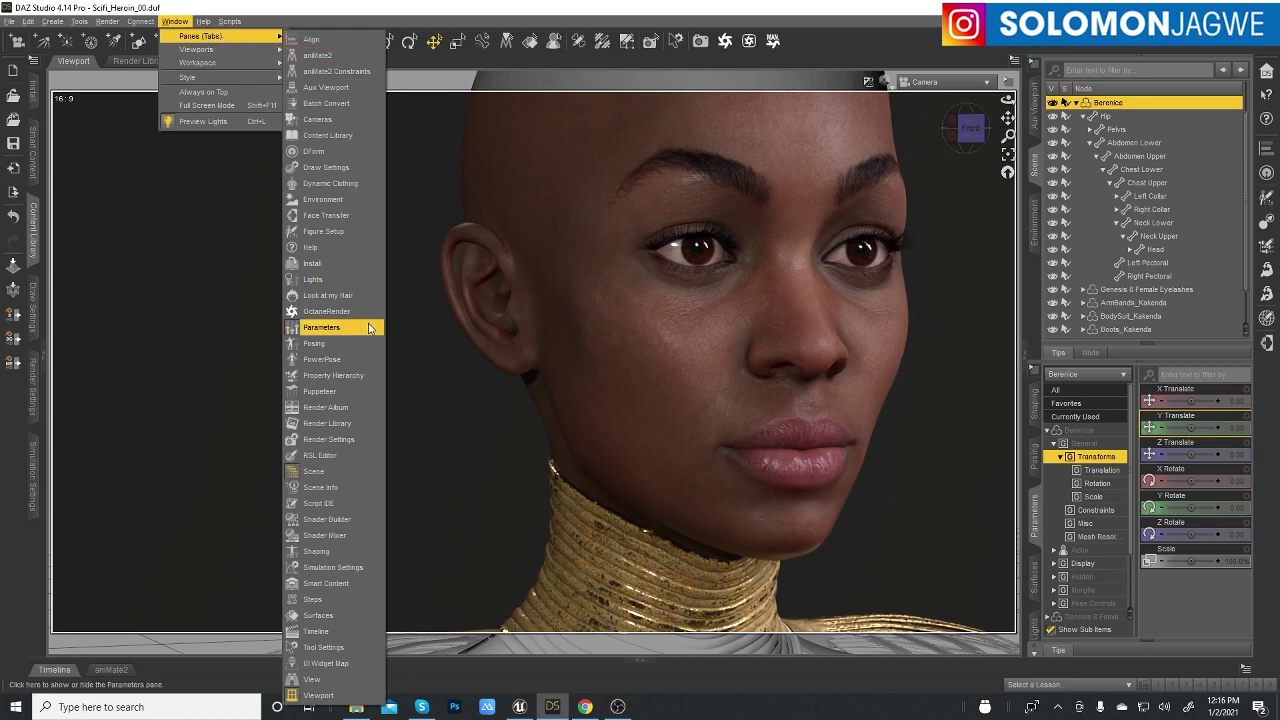
click(327, 361)
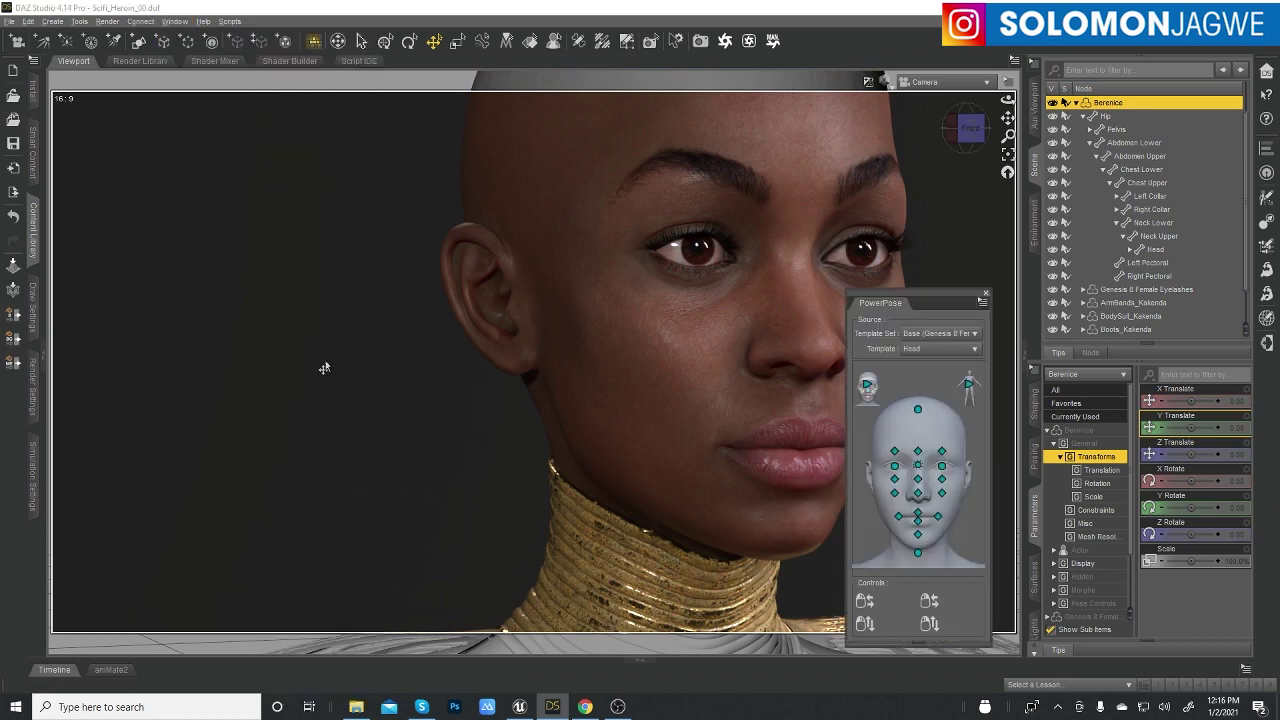
drag(914, 294, 203, 146)
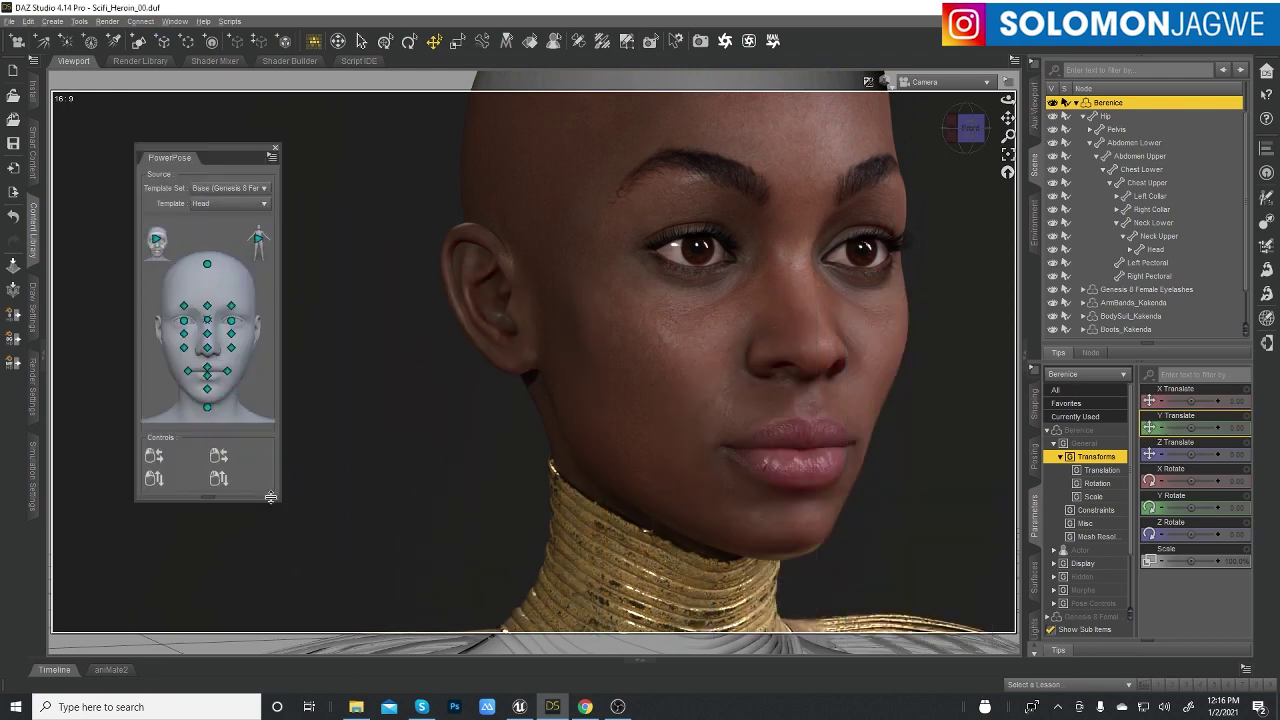
drag(277, 501, 518, 610)
drag(150, 147, 109, 121)
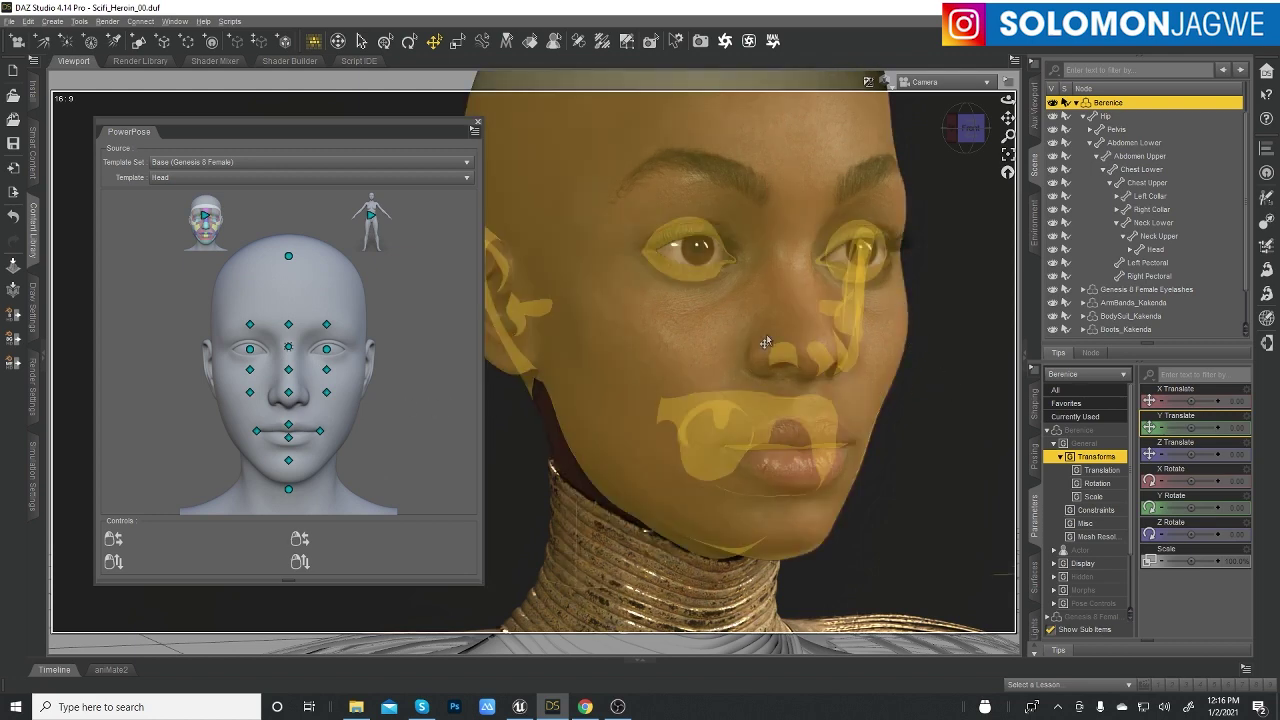
Set the viewport draw style to Texture Shaded.
click(885, 84)
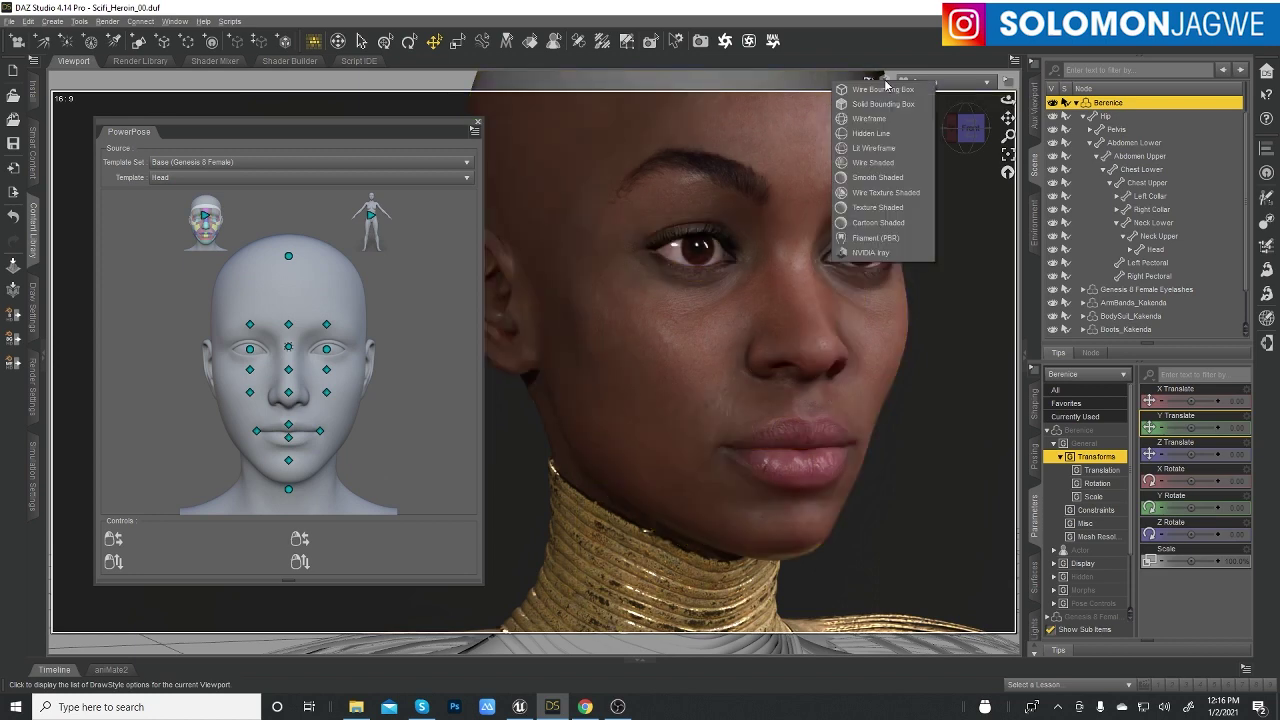
click(886, 207)
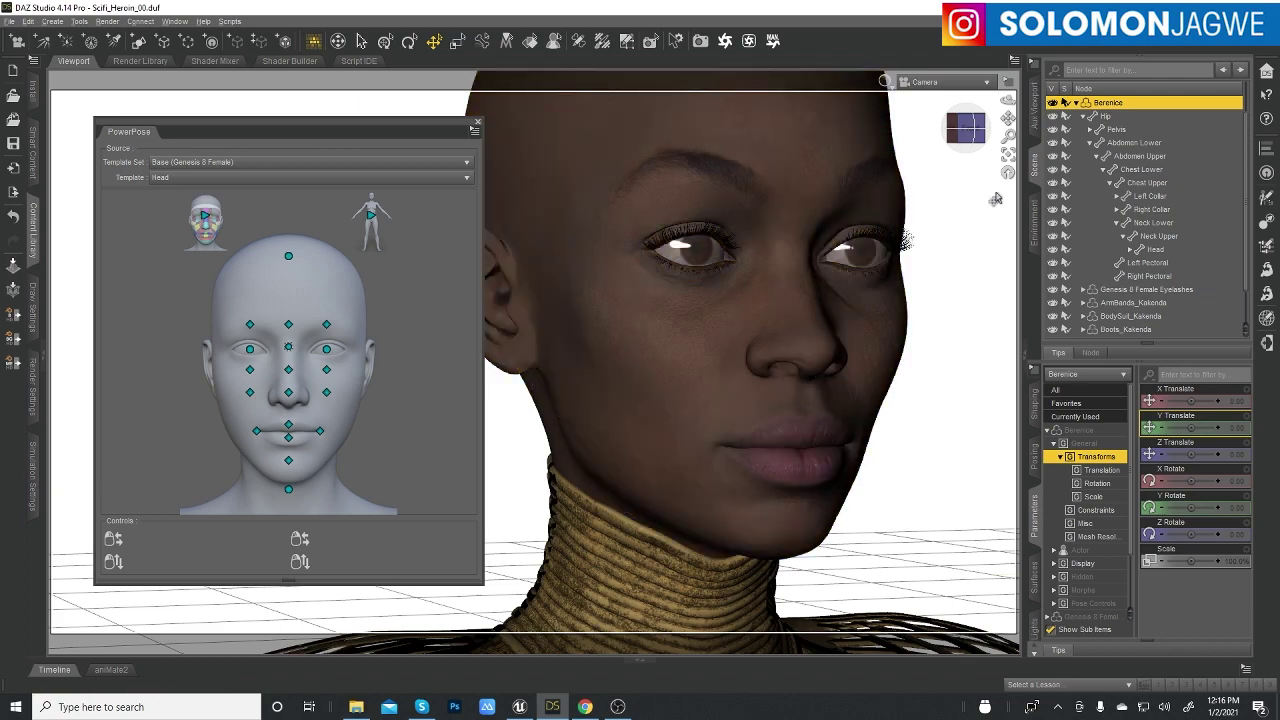
drag(1008, 100, 880, 305)
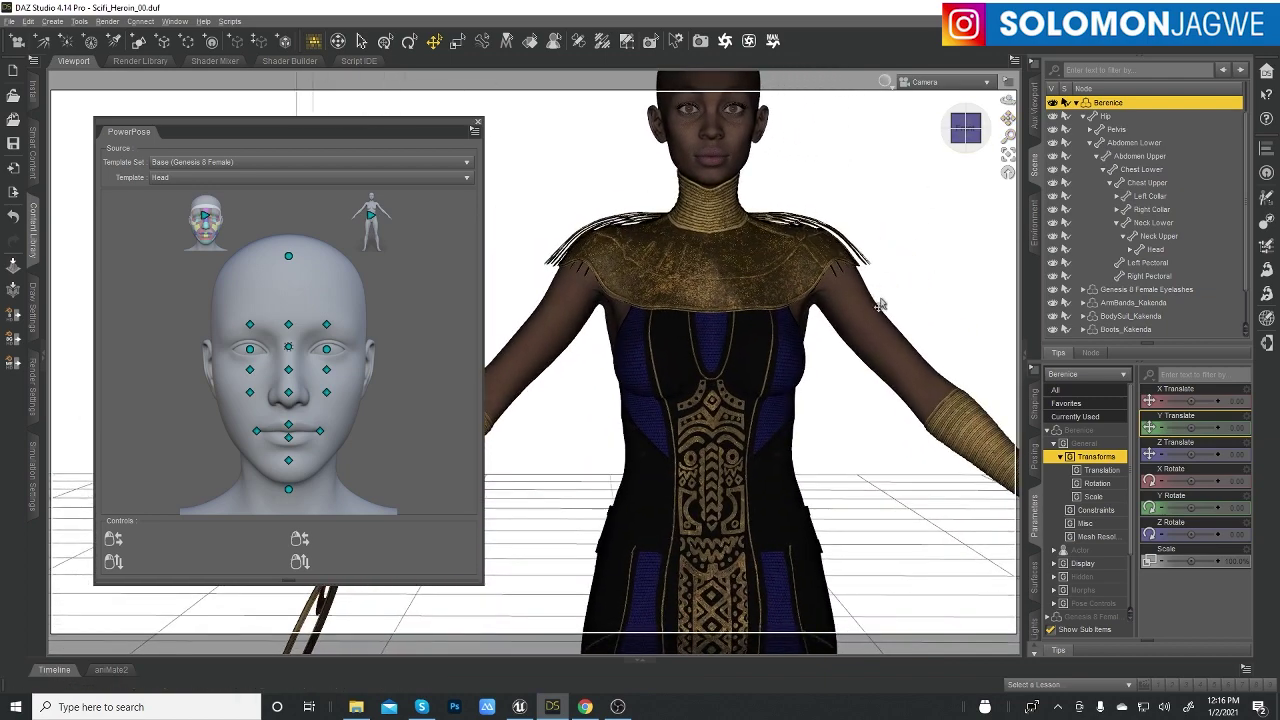
scroll(880, 305, down, 10)
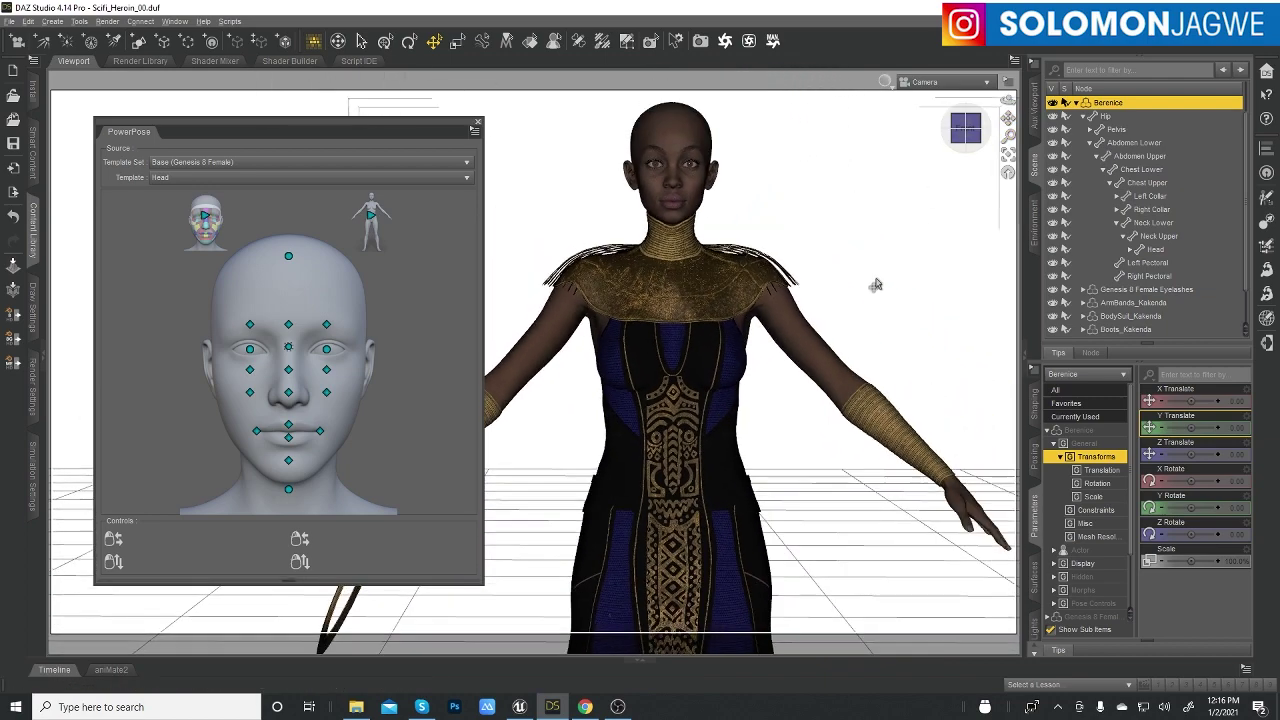
mouse_move(1008, 118)
mouse_down()
mouse_move(1068, 78)
mouse_move(1088, 42)
mouse_move(1075, 135)
mouse_move(985, 120)
mouse_up()
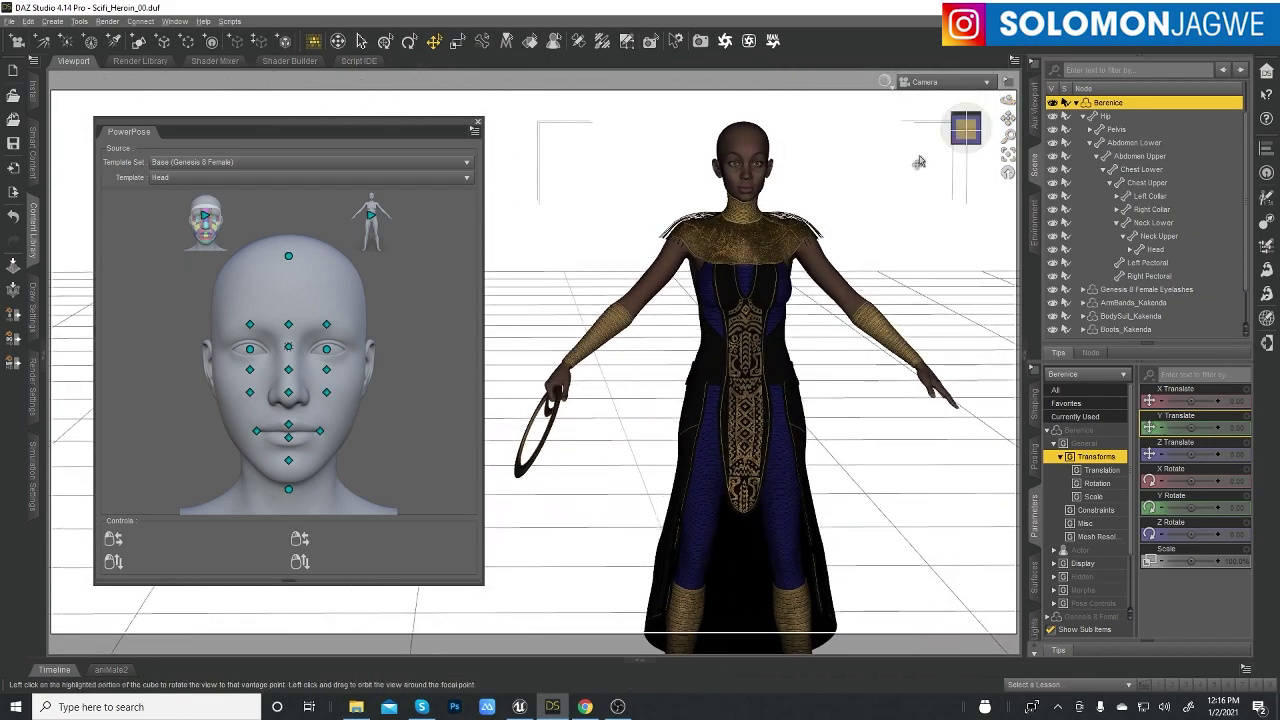
Select the figure's head and rotate it with PowerPose to a bend of about -2.75 and a twist of about -6.07.
click(745, 165)
click(1008, 168)
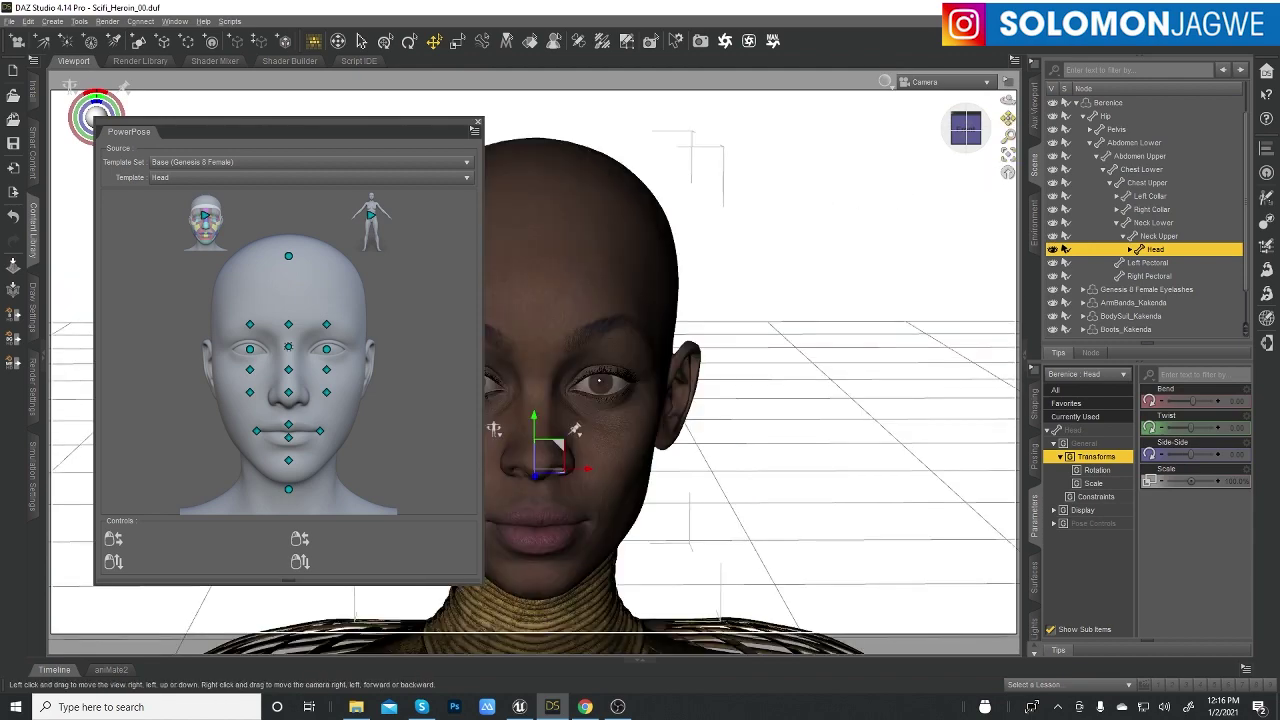
drag(1008, 118, 900, 112)
drag(1004, 155, 1003, 156)
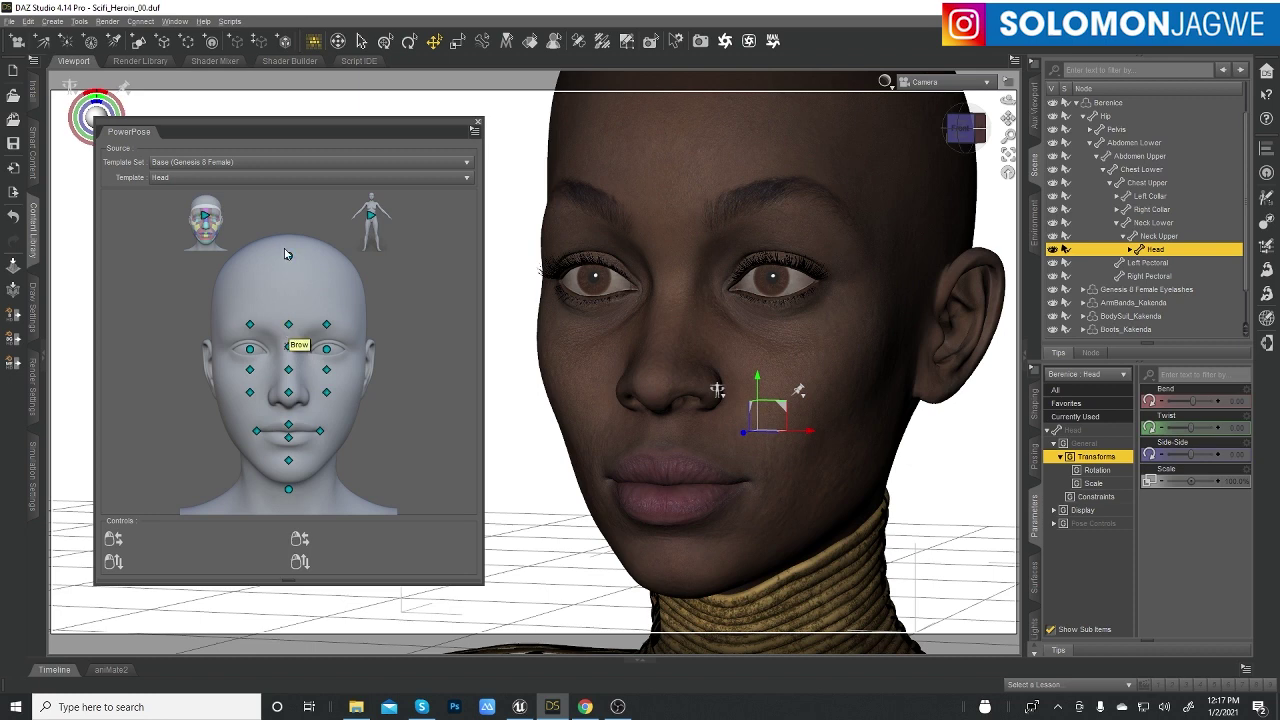
drag(288, 260, 246, 244)
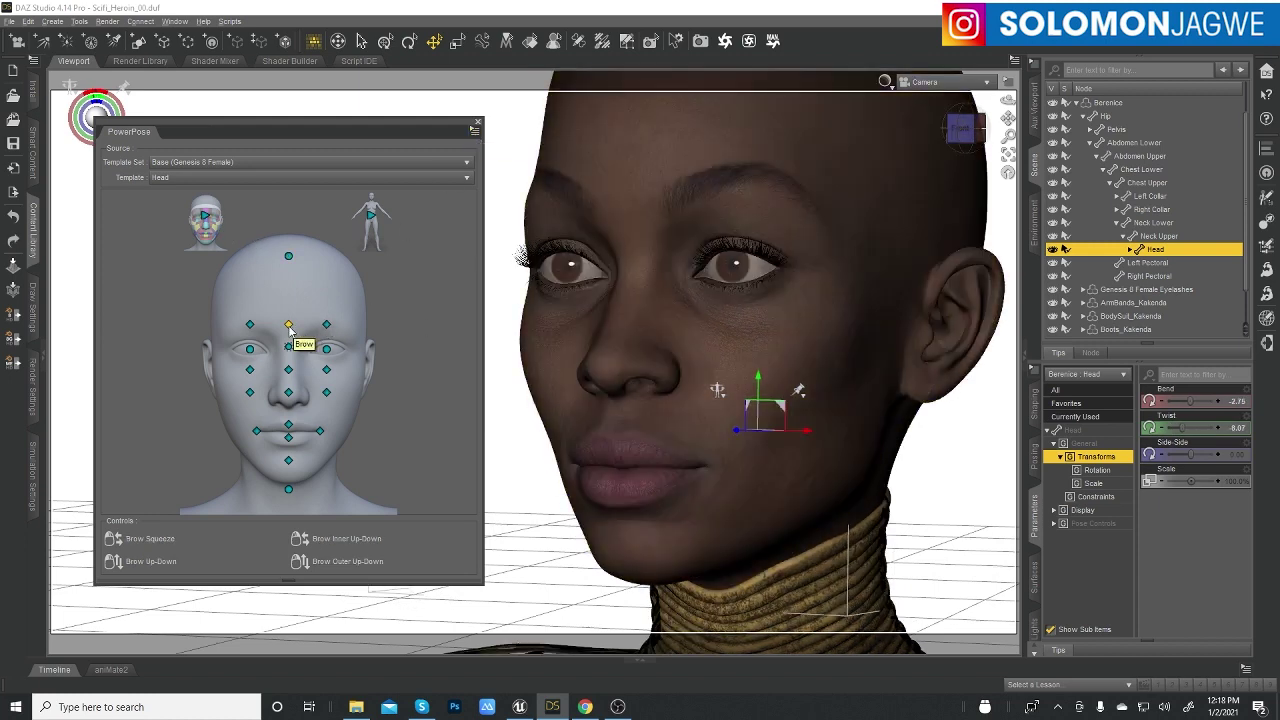
Try to reset the head's pose with Zero Selected Item(s).
click(475, 130)
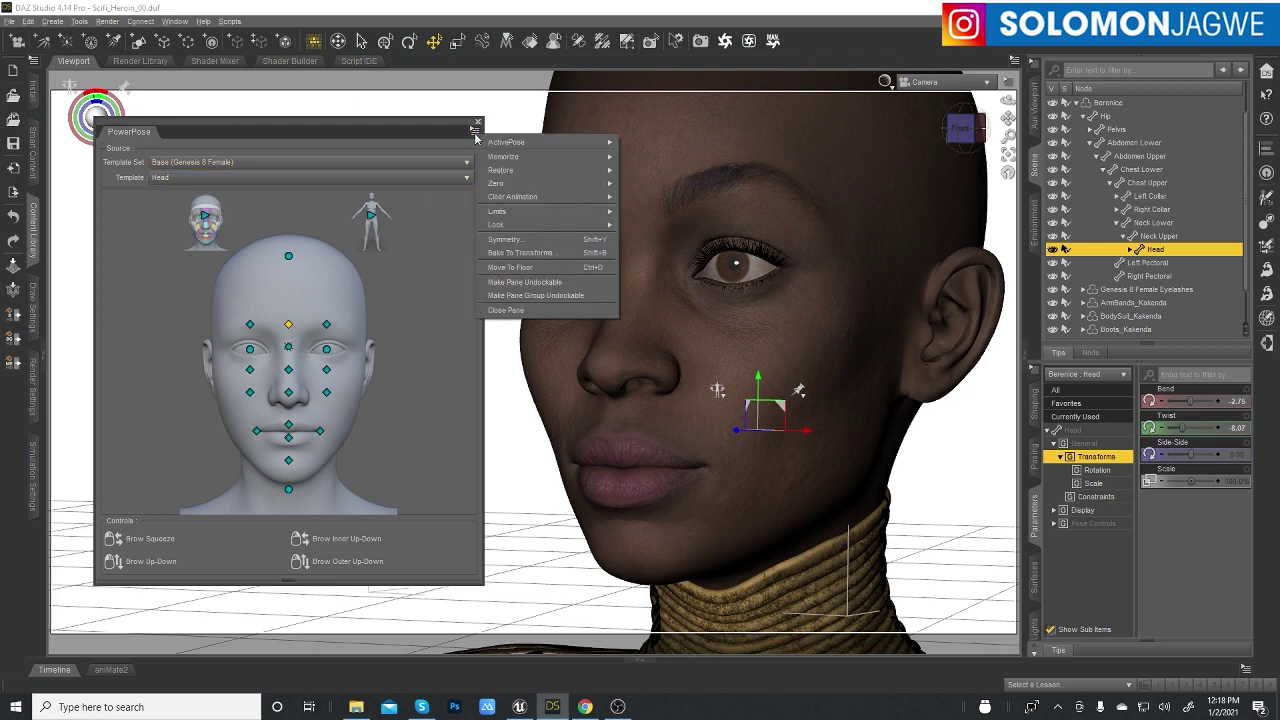
mouse_move(496, 188)
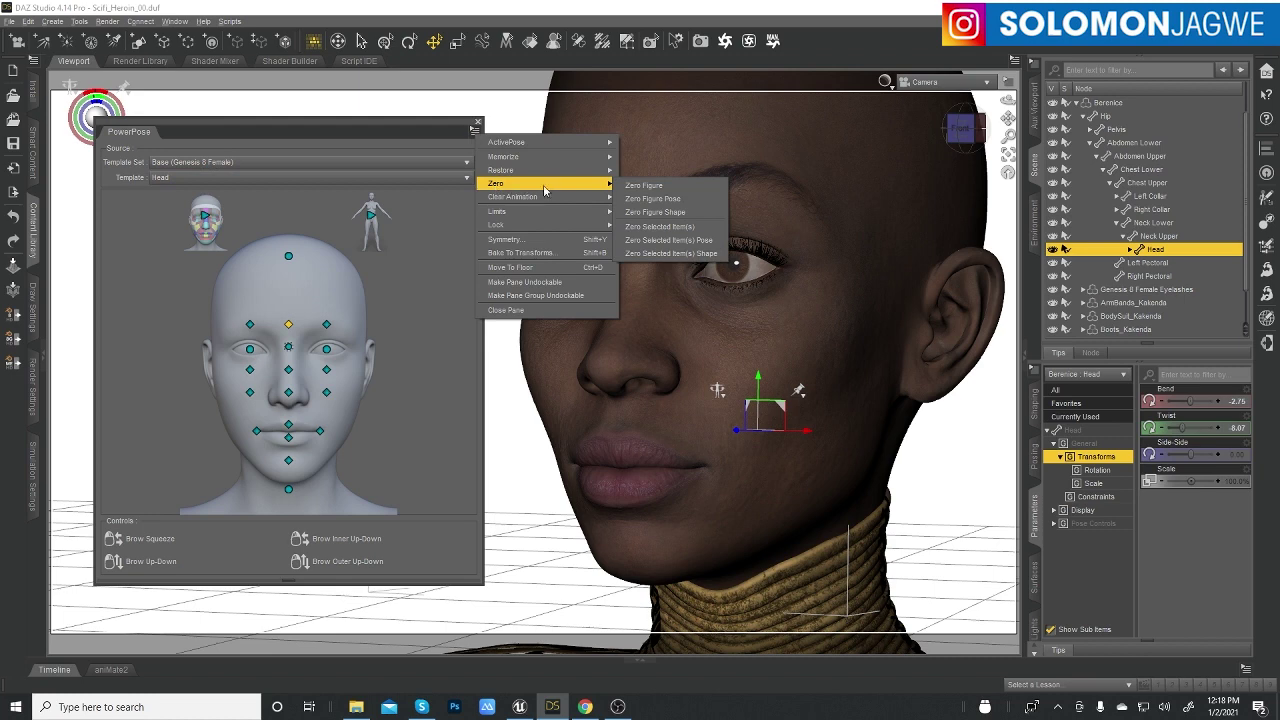
click(668, 232)
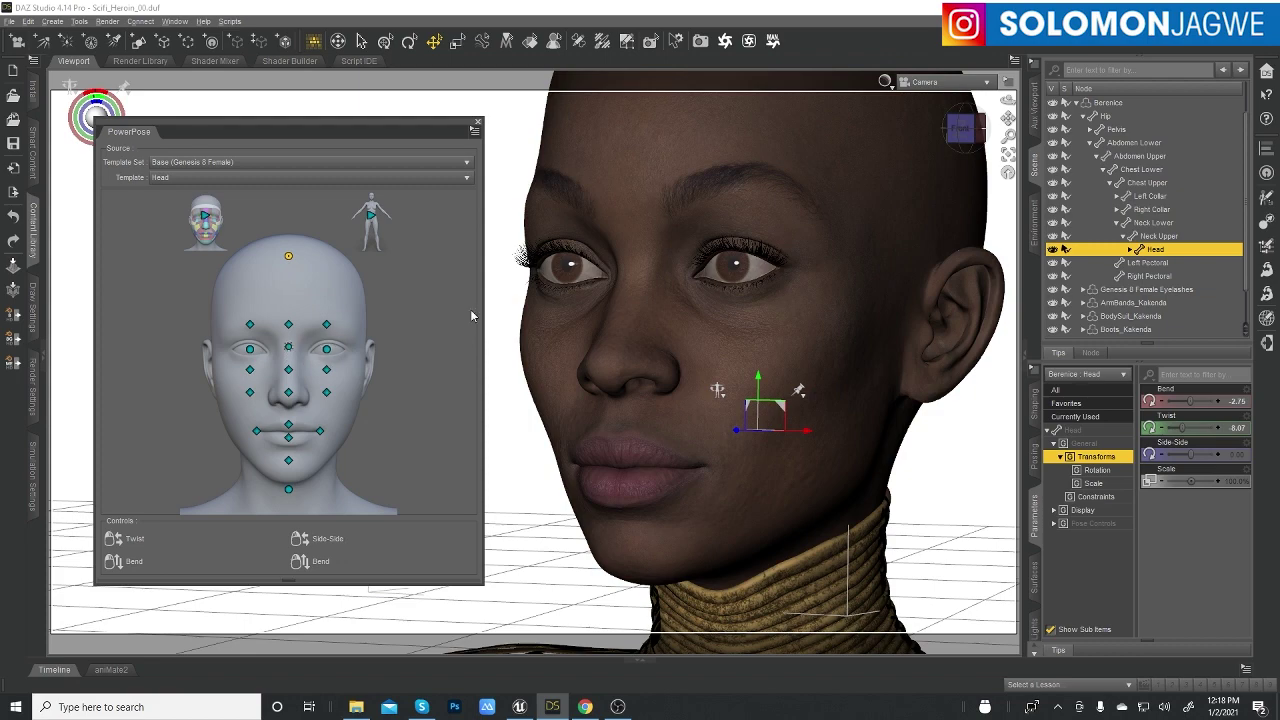
Rotate both eyes together with their shared PowerPose control and reset them with Zero Selected Item(s).
drag(1008, 100, 1060, 100)
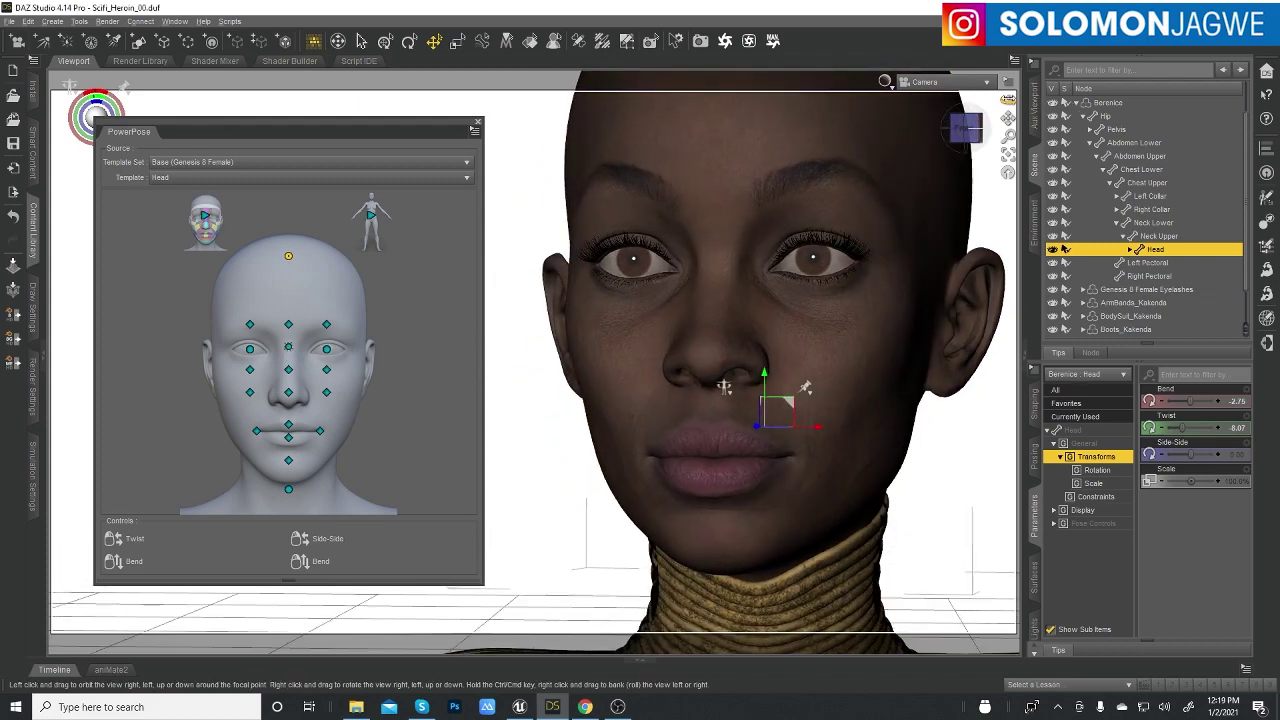
mouse_move(288, 350)
mouse_down()
mouse_move(240, 229)
mouse_move(220, 314)
mouse_move(233, 364)
mouse_move(403, 448)
mouse_move(409, 363)
mouse_move(322, 330)
mouse_move(261, 384)
mouse_move(378, 276)
mouse_move(328, 283)
mouse_move(366, 359)
mouse_move(288, 306)
mouse_move(274, 415)
mouse_move(330, 395)
mouse_move(374, 358)
mouse_move(262, 393)
mouse_move(312, 384)
mouse_move(244, 349)
mouse_move(259, 402)
mouse_move(366, 388)
mouse_move(350, 337)
mouse_move(281, 322)
mouse_move(288, 347)
mouse_up()
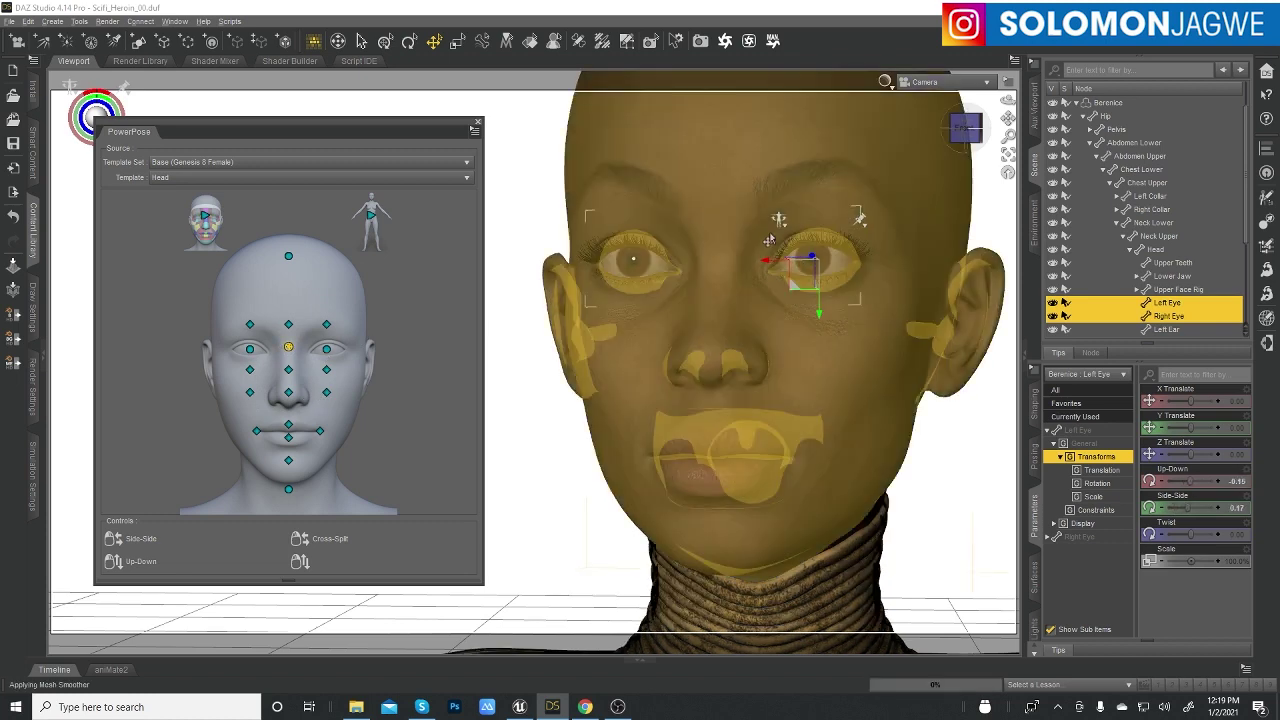
click(476, 132)
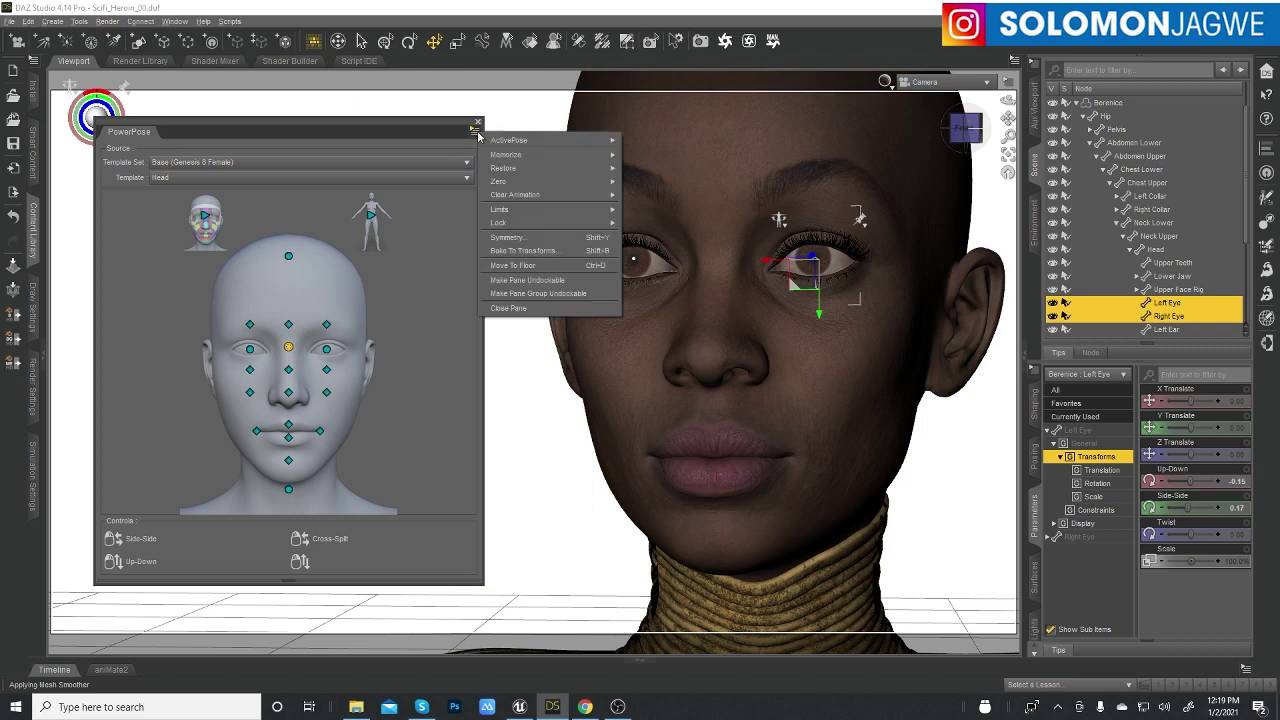
mouse_move(529, 183)
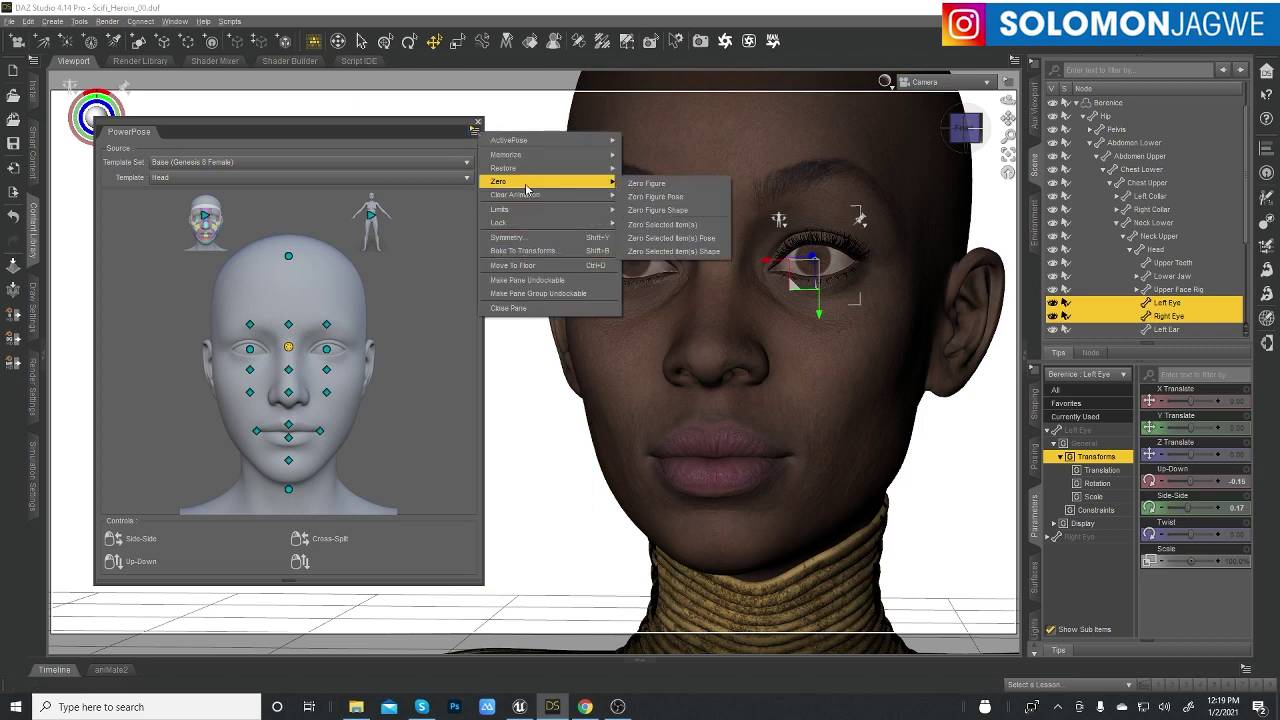
click(678, 226)
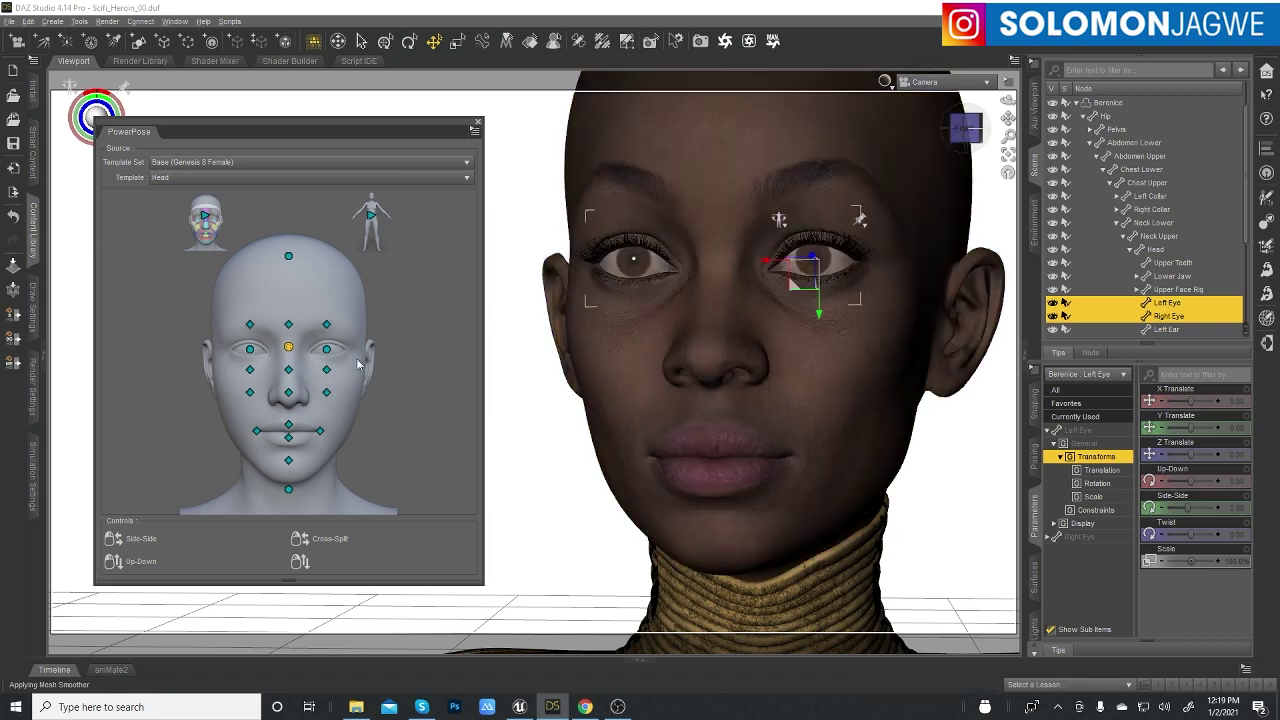
Adjust the eyes' squint and closure with the Eyes control, and flex the cheeks and nose with the Cheeks control.
click(289, 372)
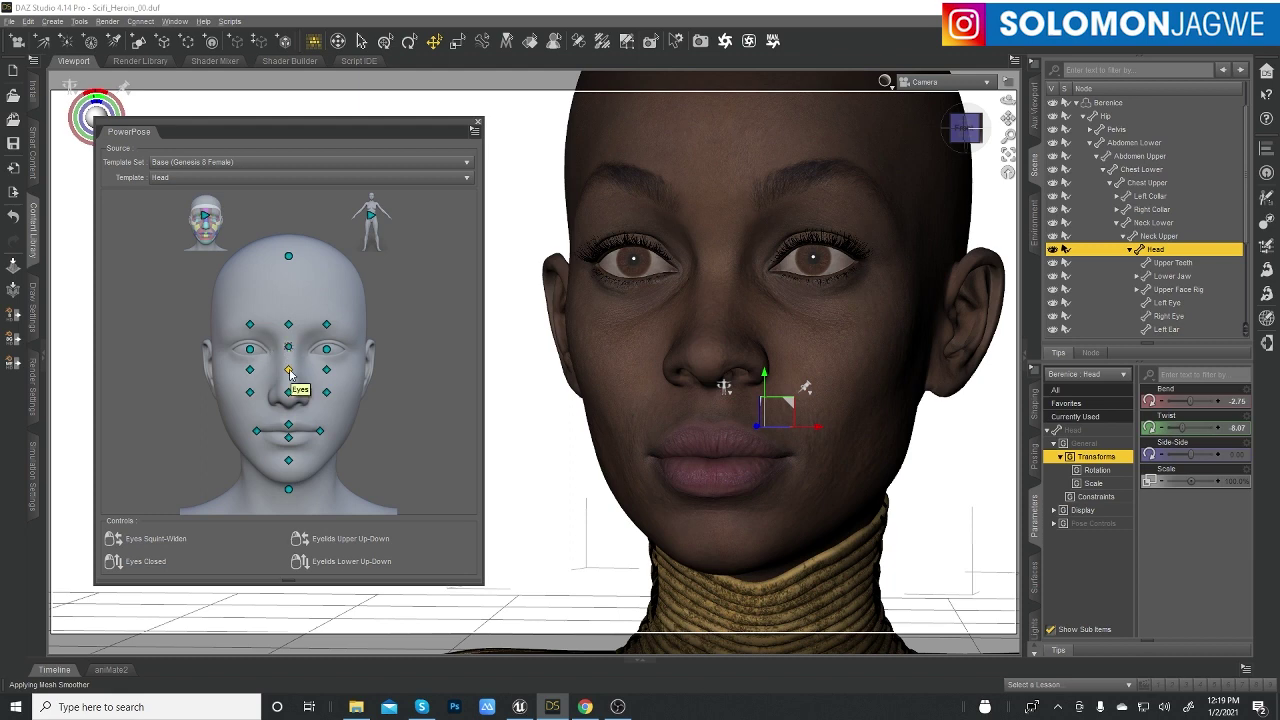
drag(289, 372, 635, 261)
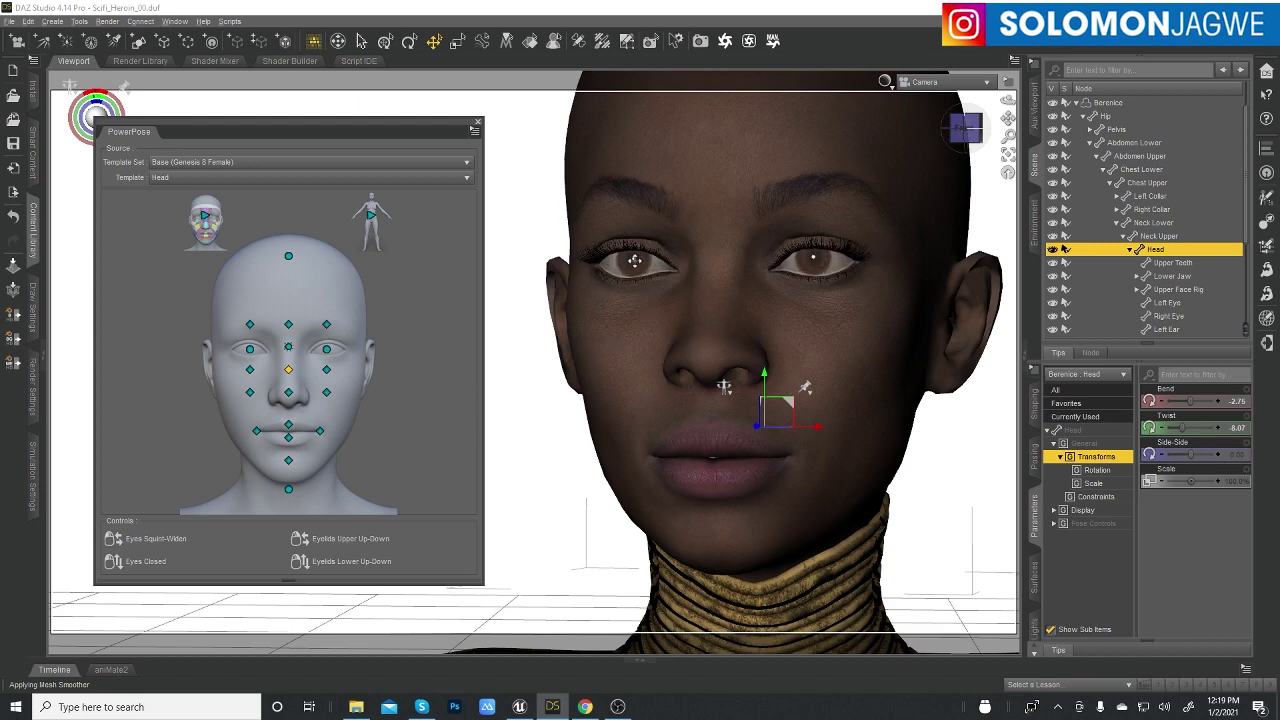
drag(759, 260, 671, 257)
drag(764, 321, 302, 329)
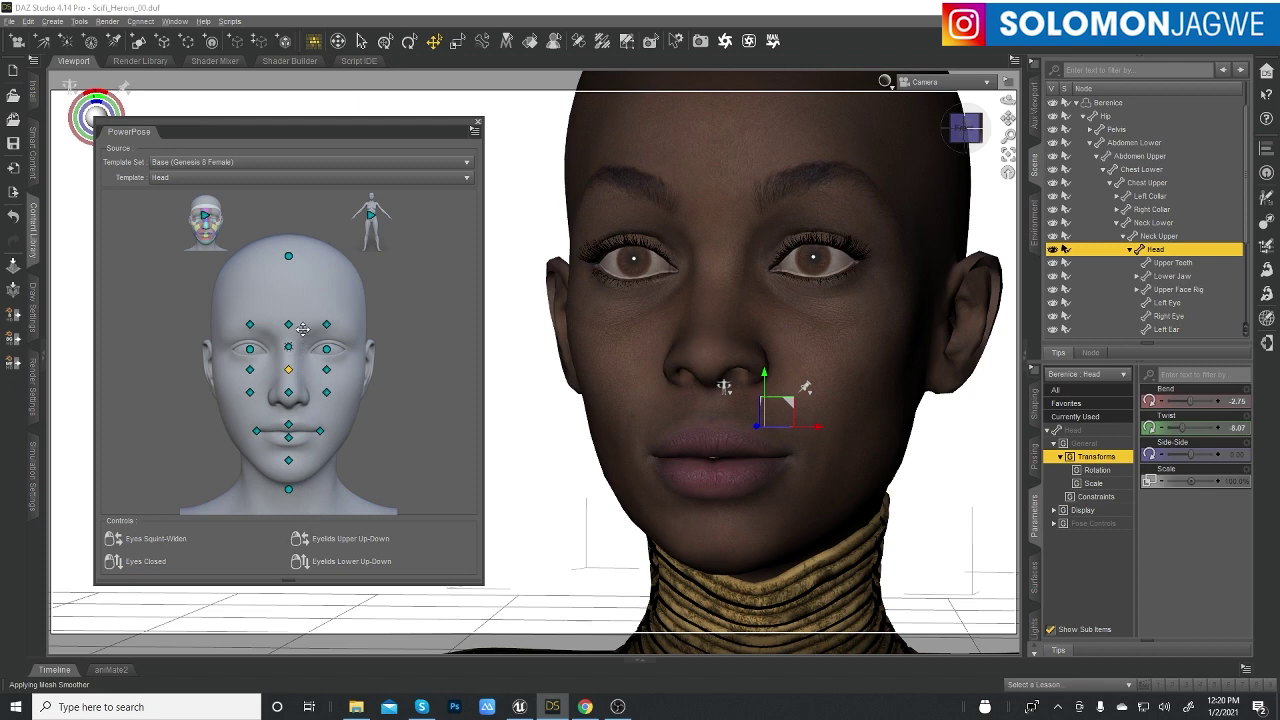
drag(288, 393, 385, 368)
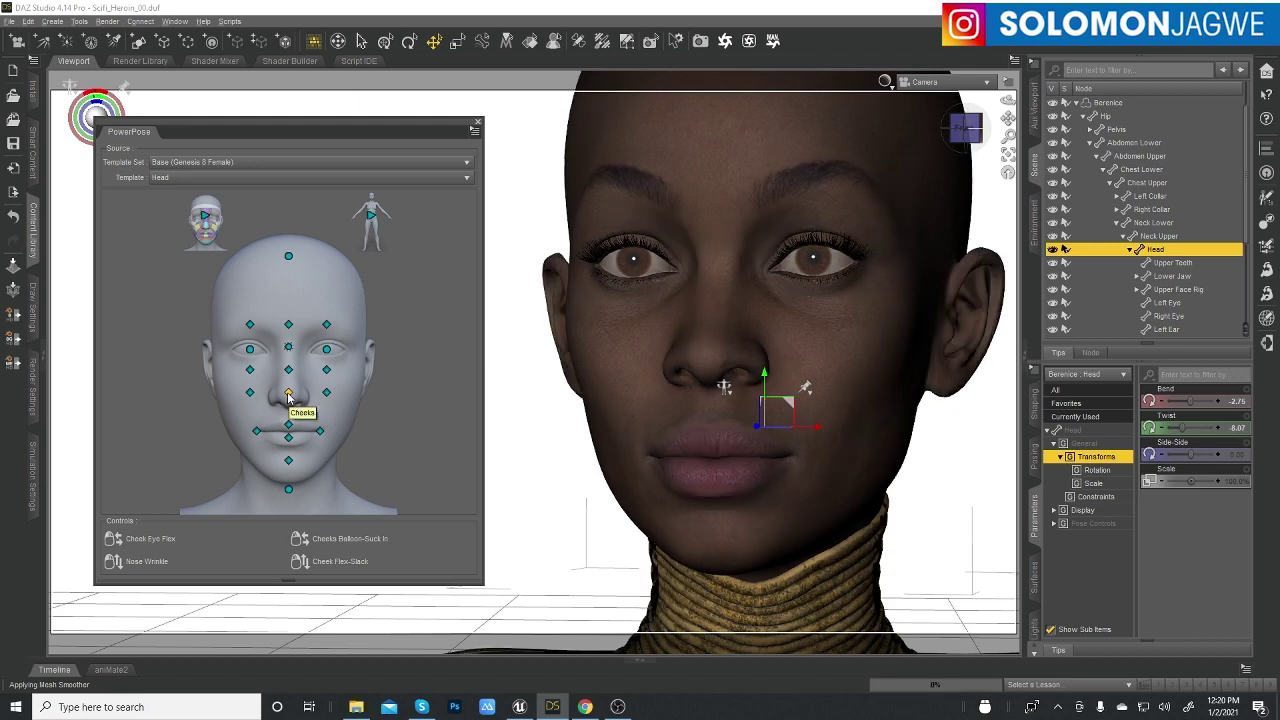
drag(288, 394, 320, 408)
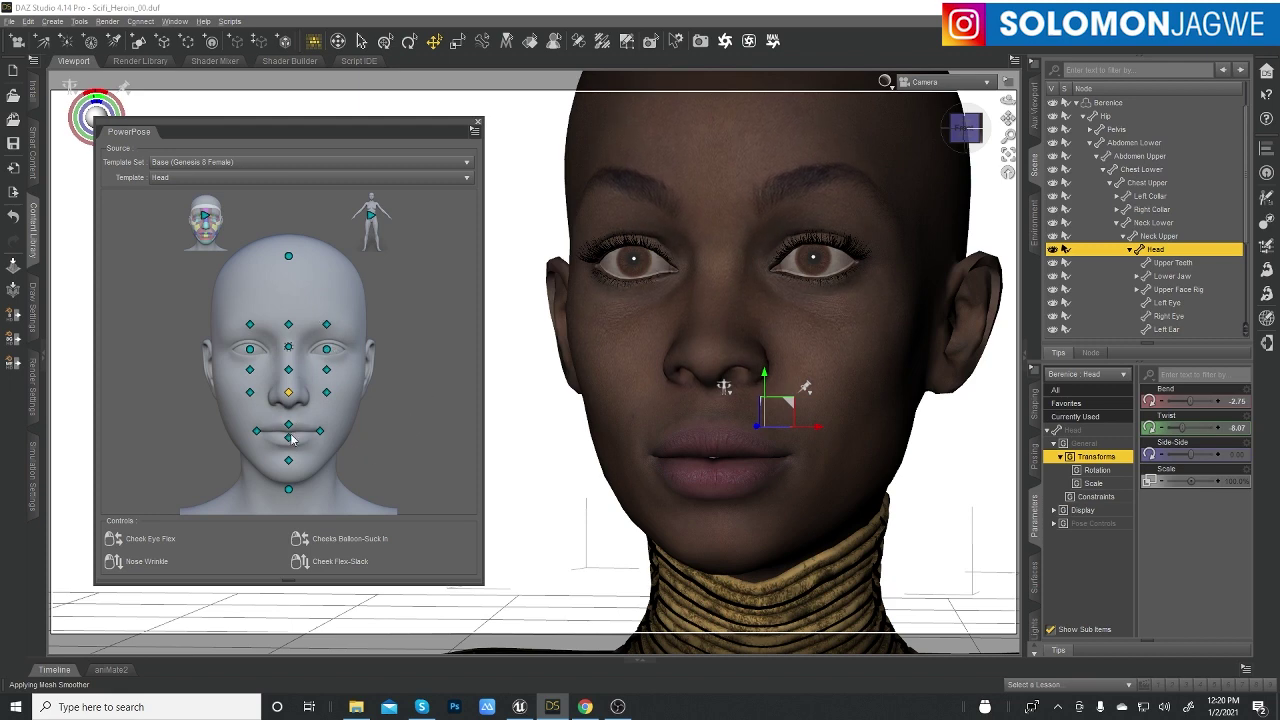
Adjust the lip pucker and mouth opening with the PowerPose control on the upper lip.
drag(291, 439, 288, 430)
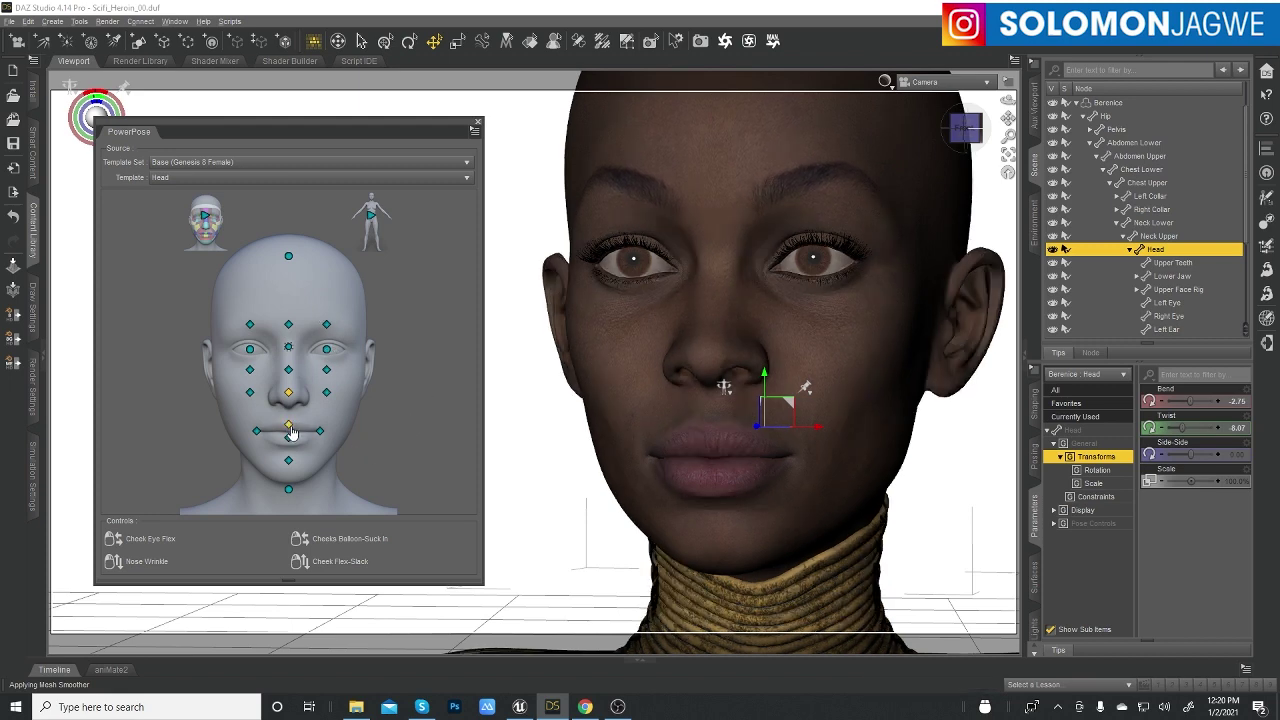
click(288, 430)
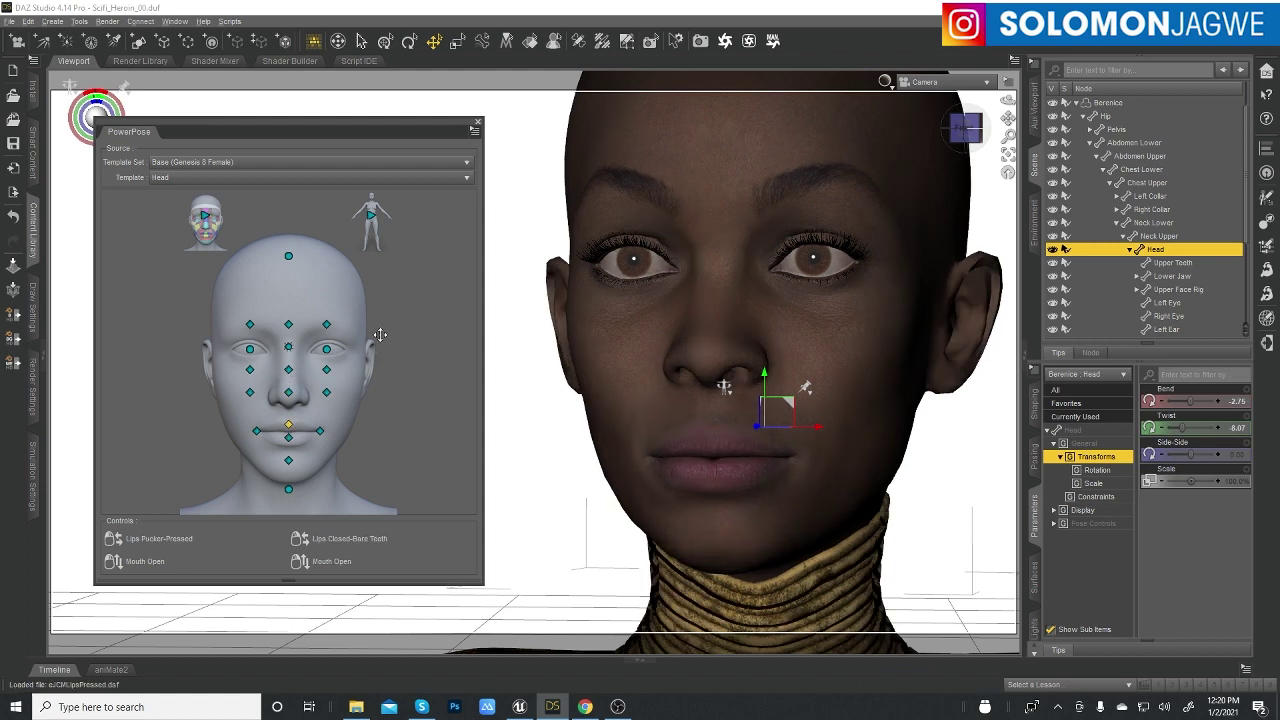
drag(345, 294, 159, 398)
drag(299, 403, 261, 403)
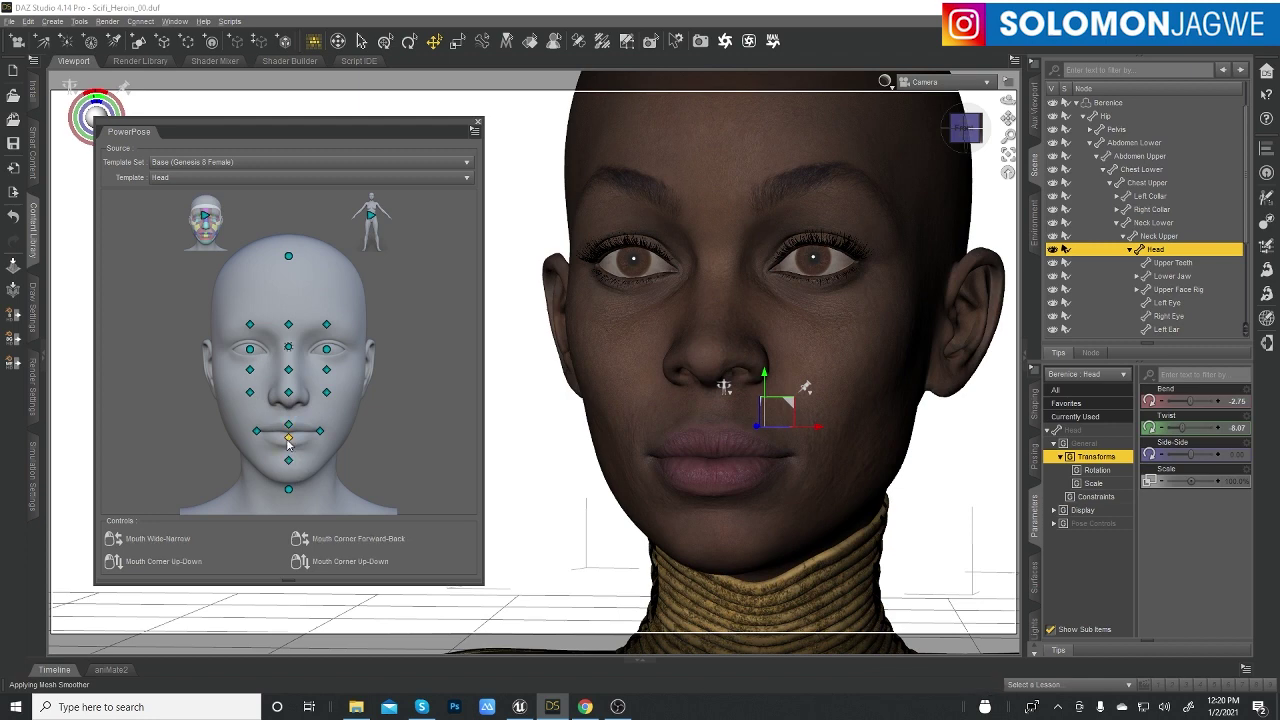
Raise both mouth corners into a smile, refining the left and right sides separately, and adjust the right eye's squint and closure.
drag(288, 440, 322, 424)
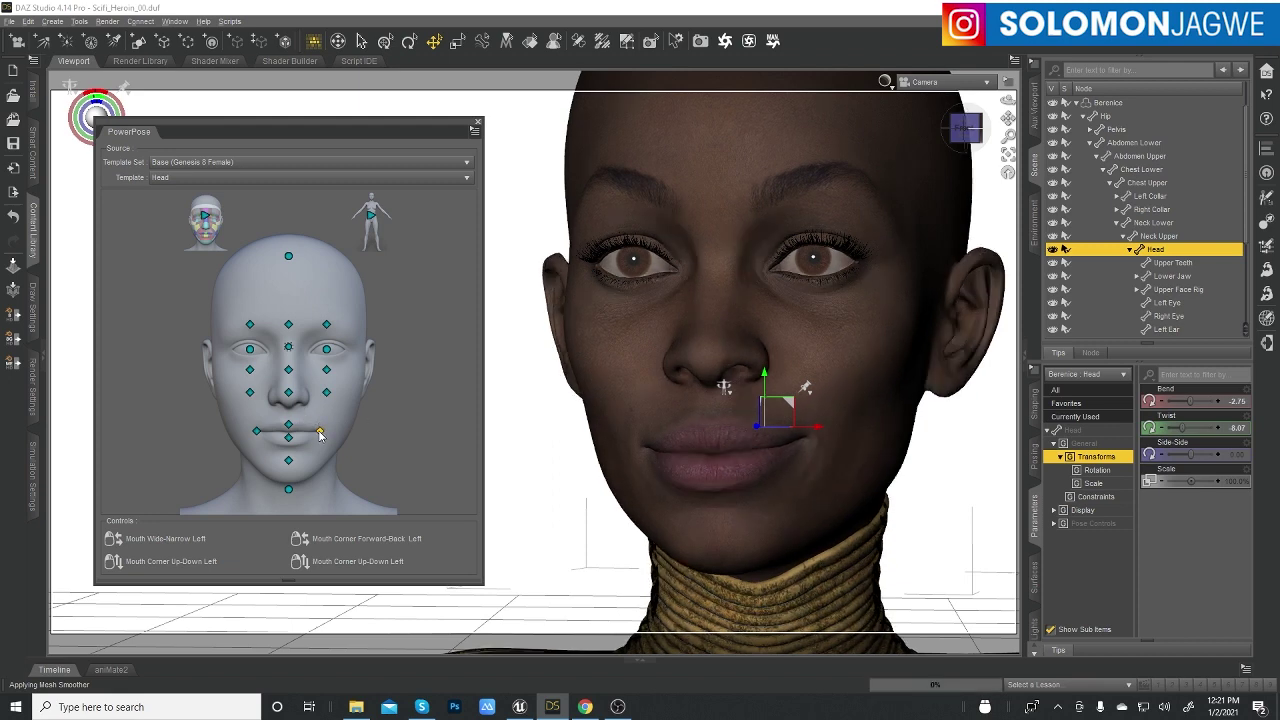
drag(319, 431, 231, 430)
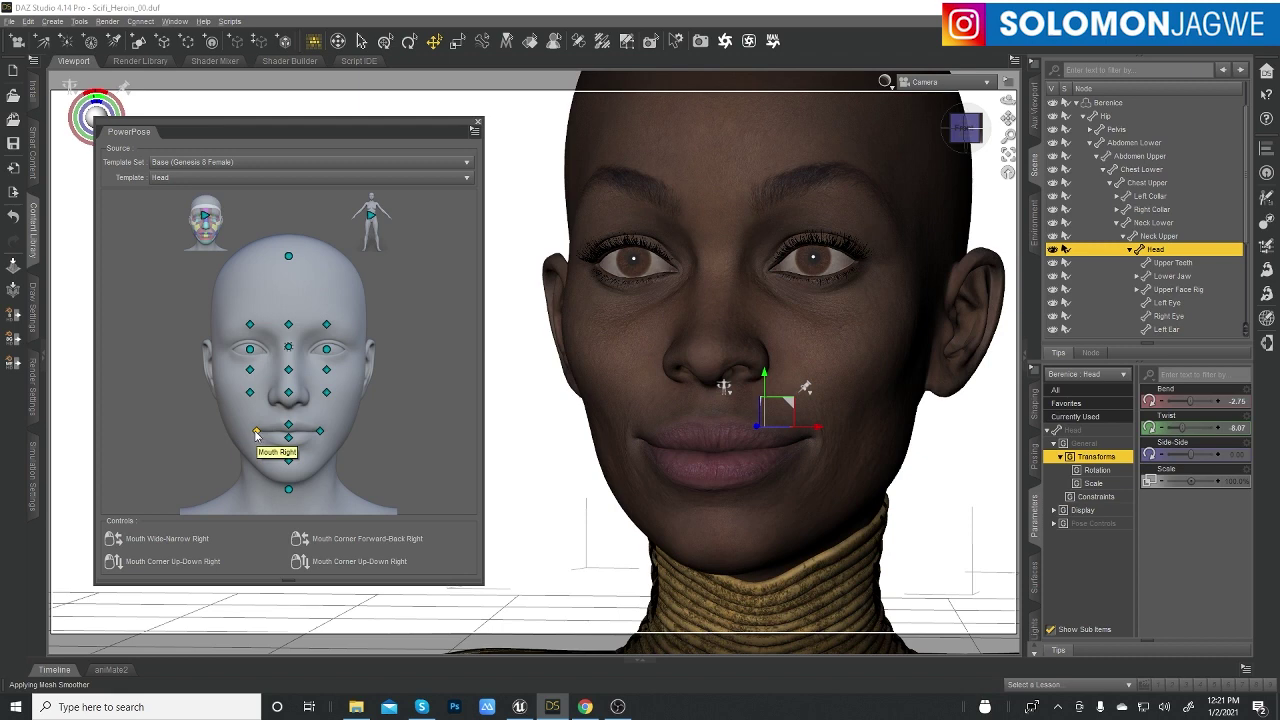
drag(256, 433, 299, 449)
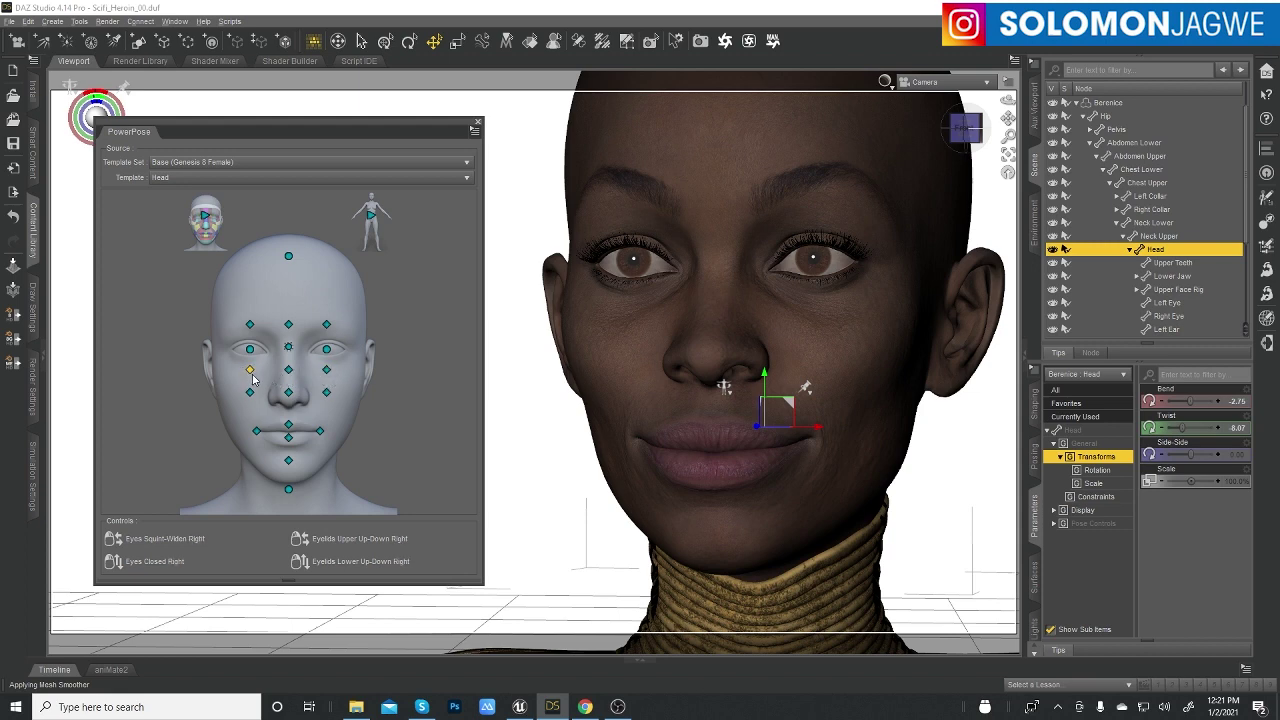
drag(252, 376, 280, 412)
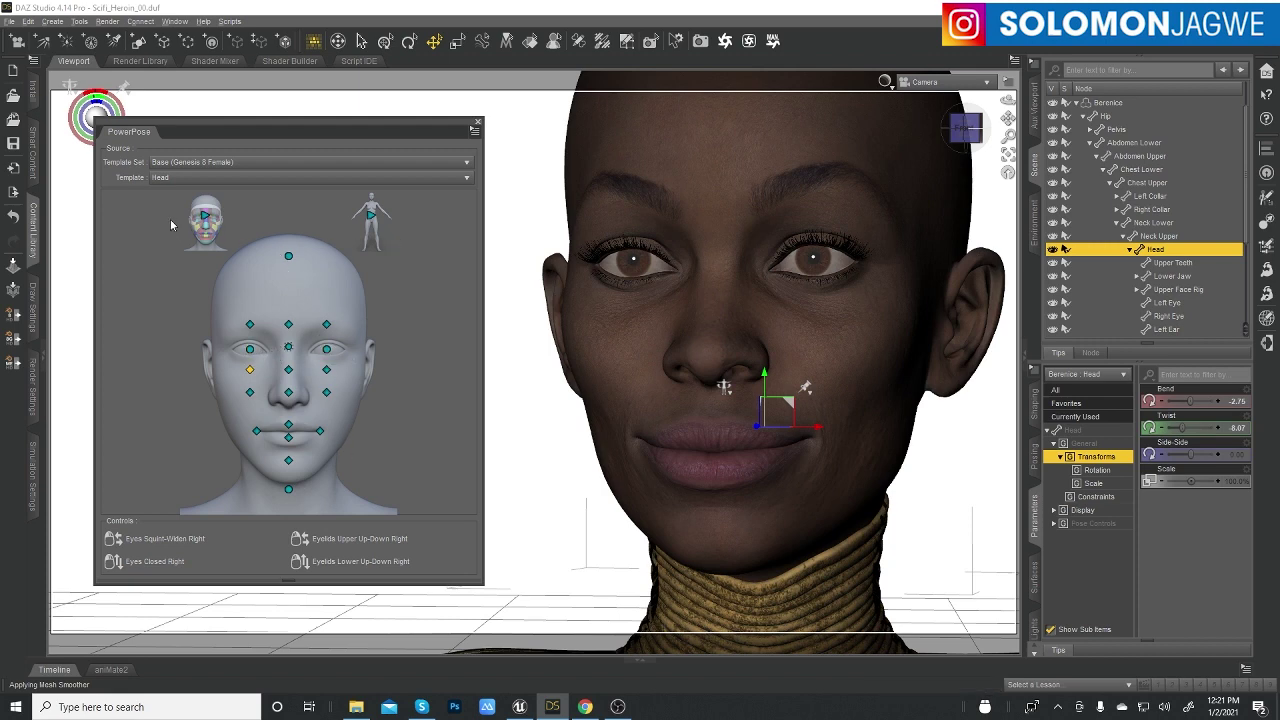
Switch PowerPose from the Head template to the detailed Face template.
click(205, 223)
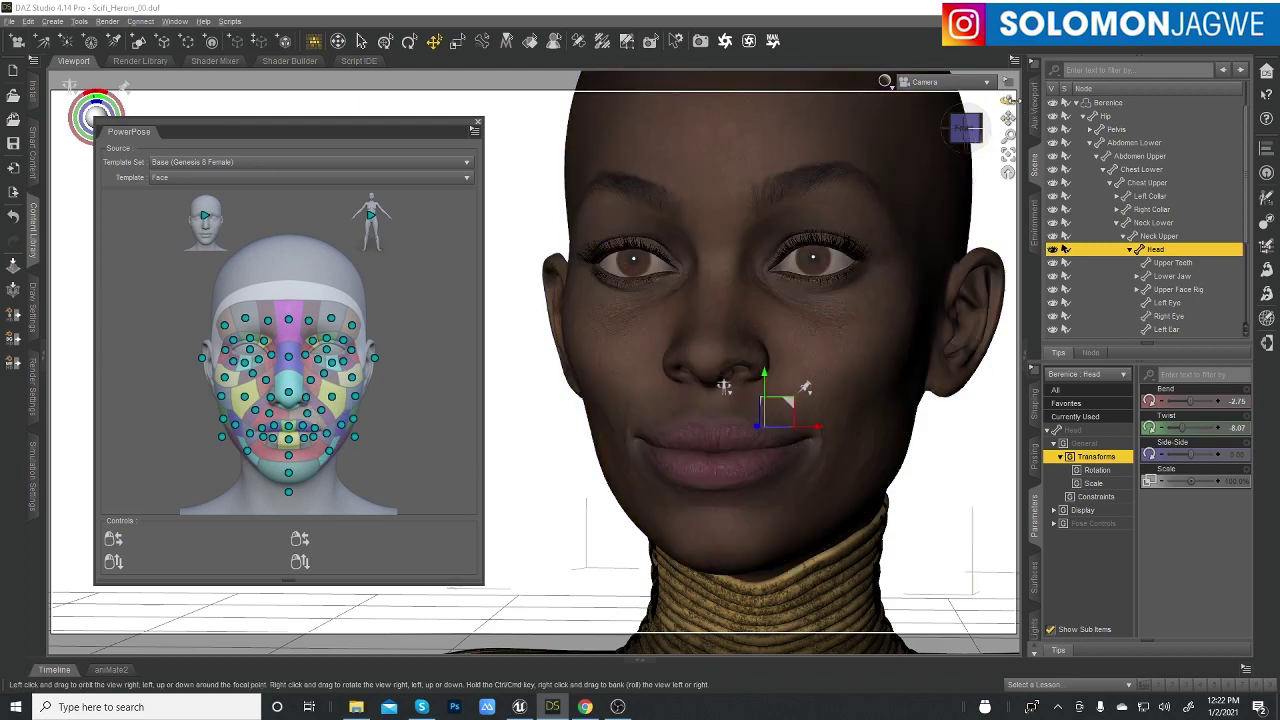
mouse_move(1008, 100)
mouse_down()
mouse_move(990, 102)
mouse_move(1040, 101)
mouse_move(1004, 93)
mouse_up()
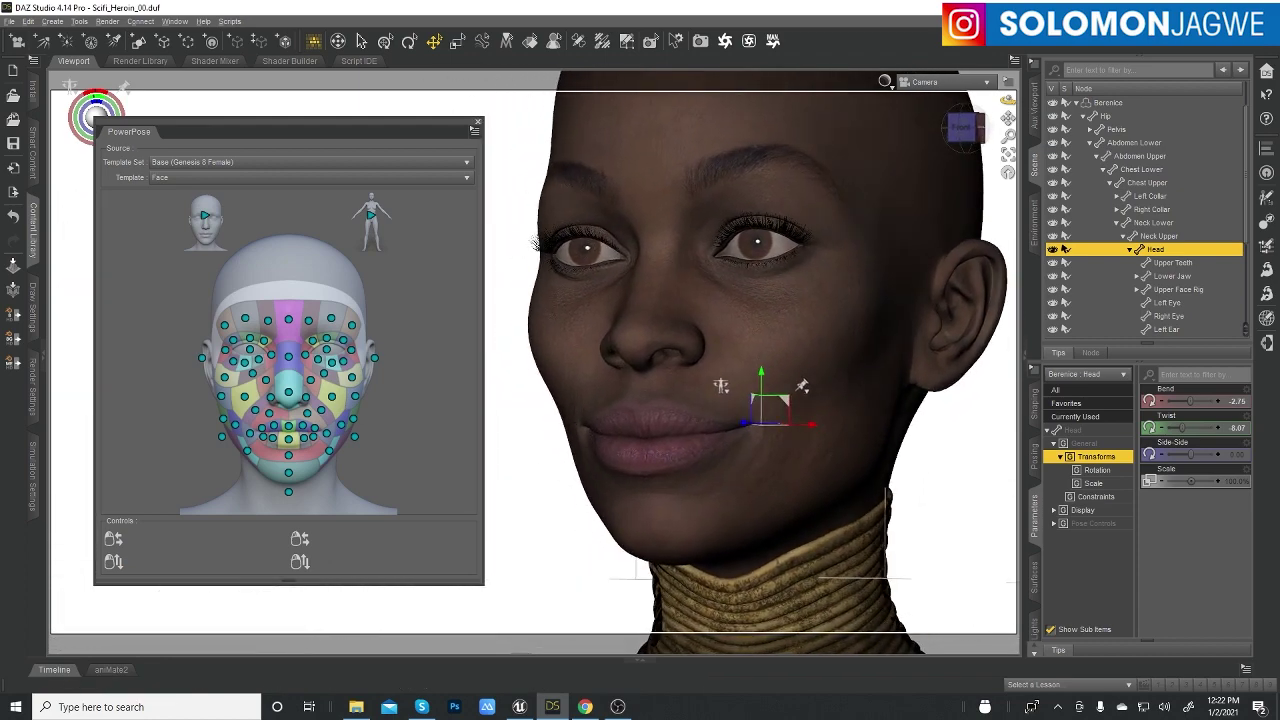
Switch PowerPose from the detailed Face template back to the Head template and turn the camera slightly around the face.
click(206, 218)
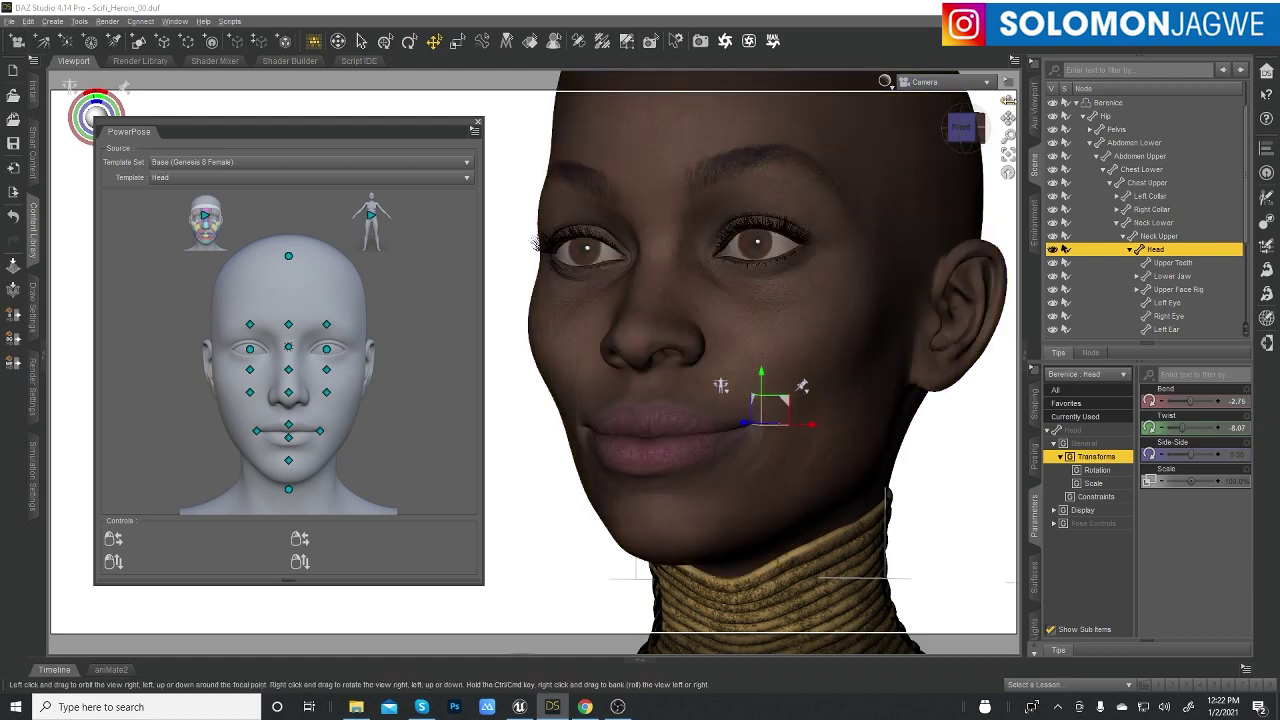
mouse_move(1008, 118)
mouse_down()
mouse_move(992, 132)
mouse_move(1010, 99)
mouse_up()
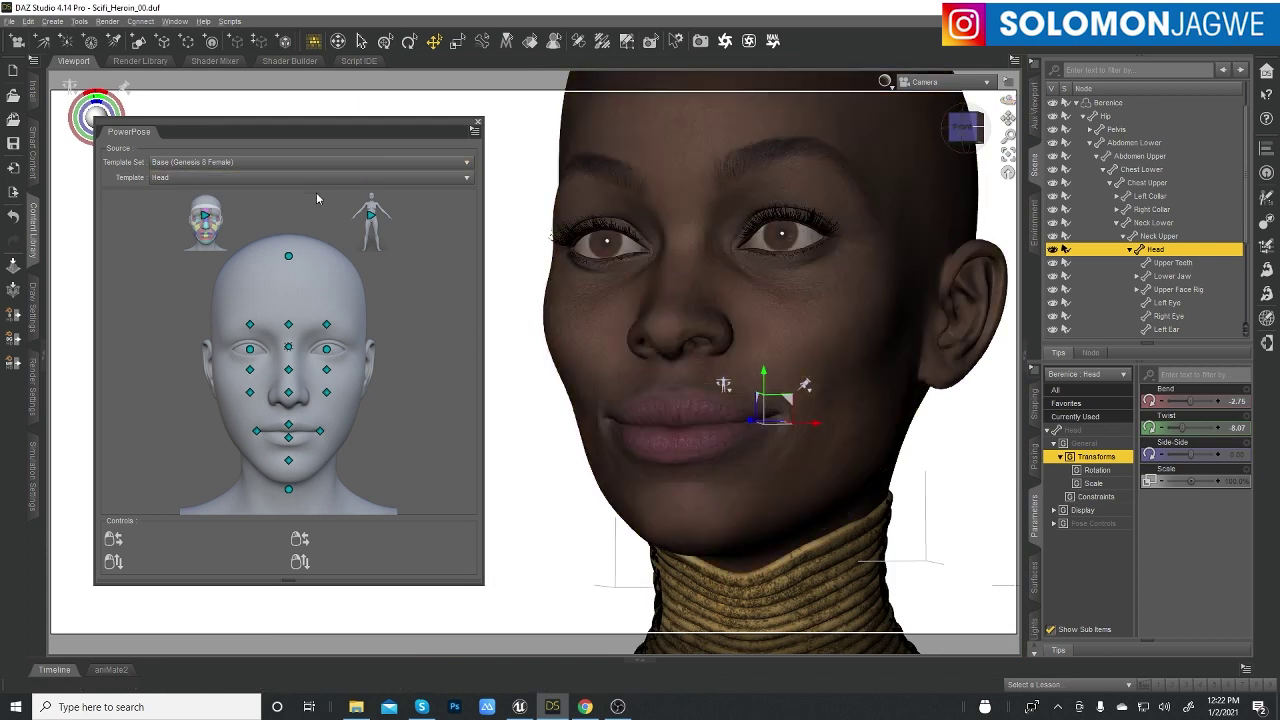
click(6, 21)
mouse_move(47, 202)
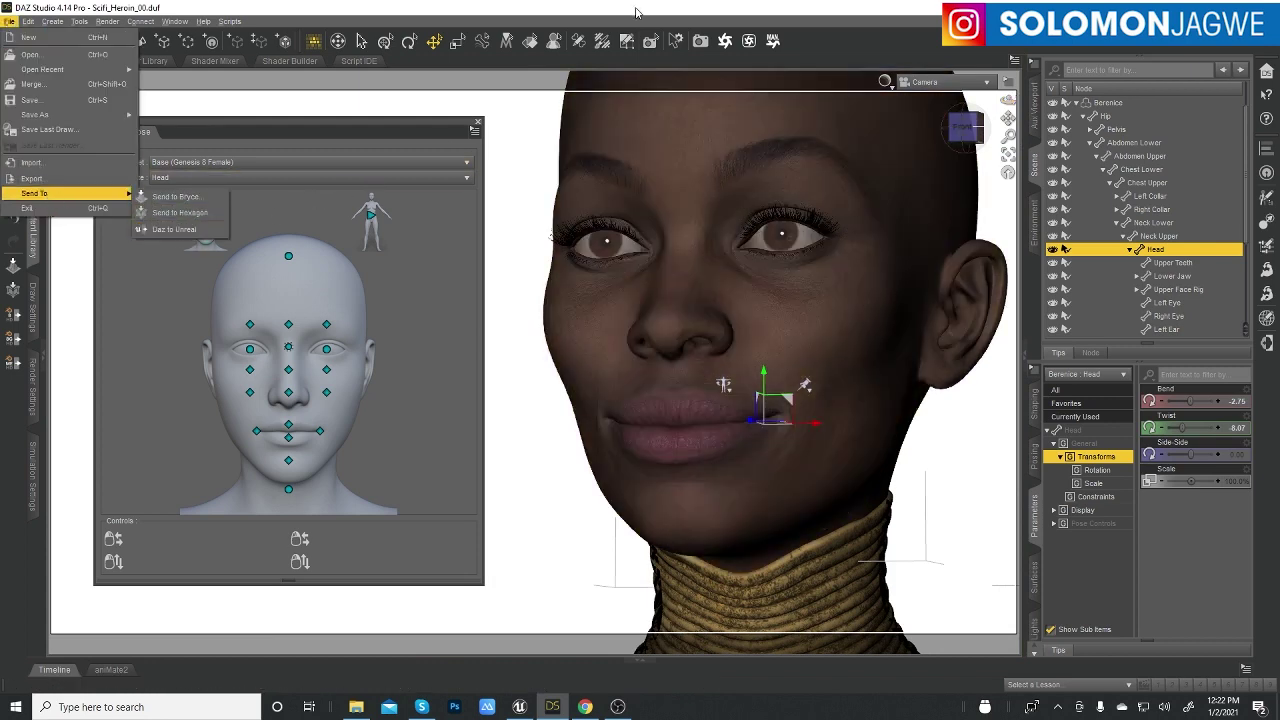
click(637, 12)
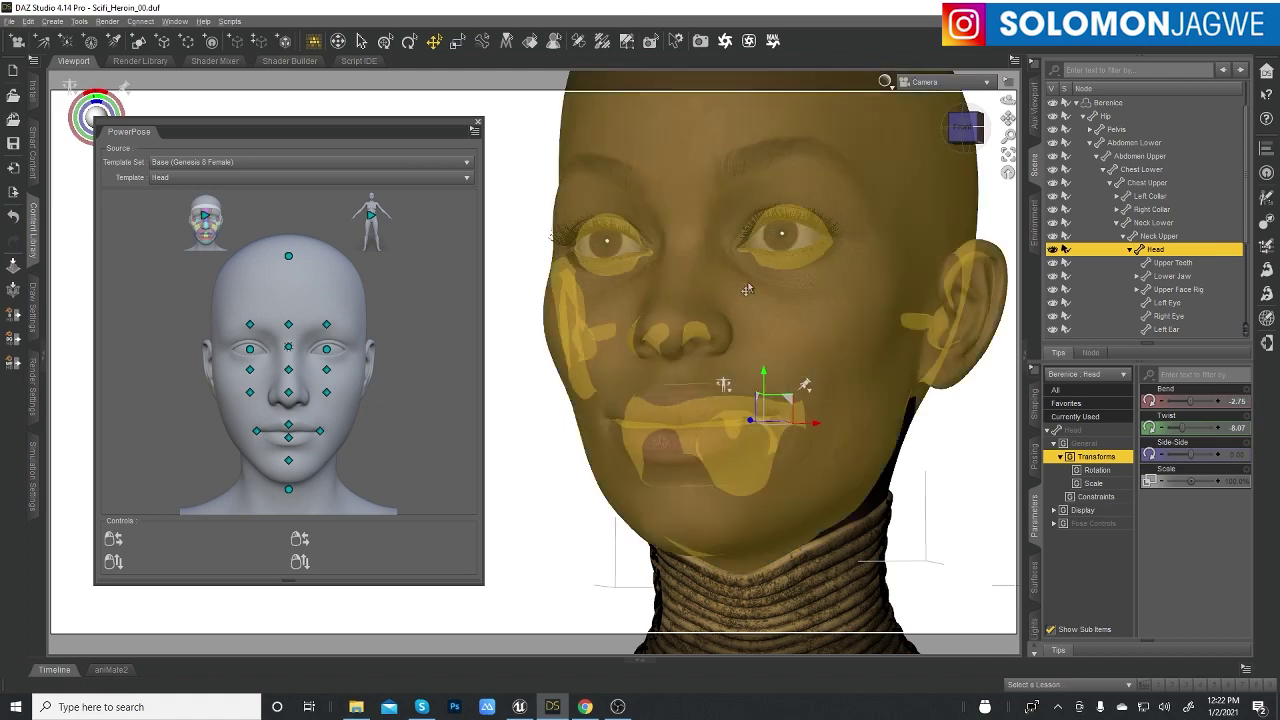
Adjust the cheek eye flex and nose wrinkle with the PowerPose control at the tip of the nose.
mouse_move(1008, 100)
mouse_down()
mouse_move(985, 112)
mouse_move(1012, 100)
mouse_up()
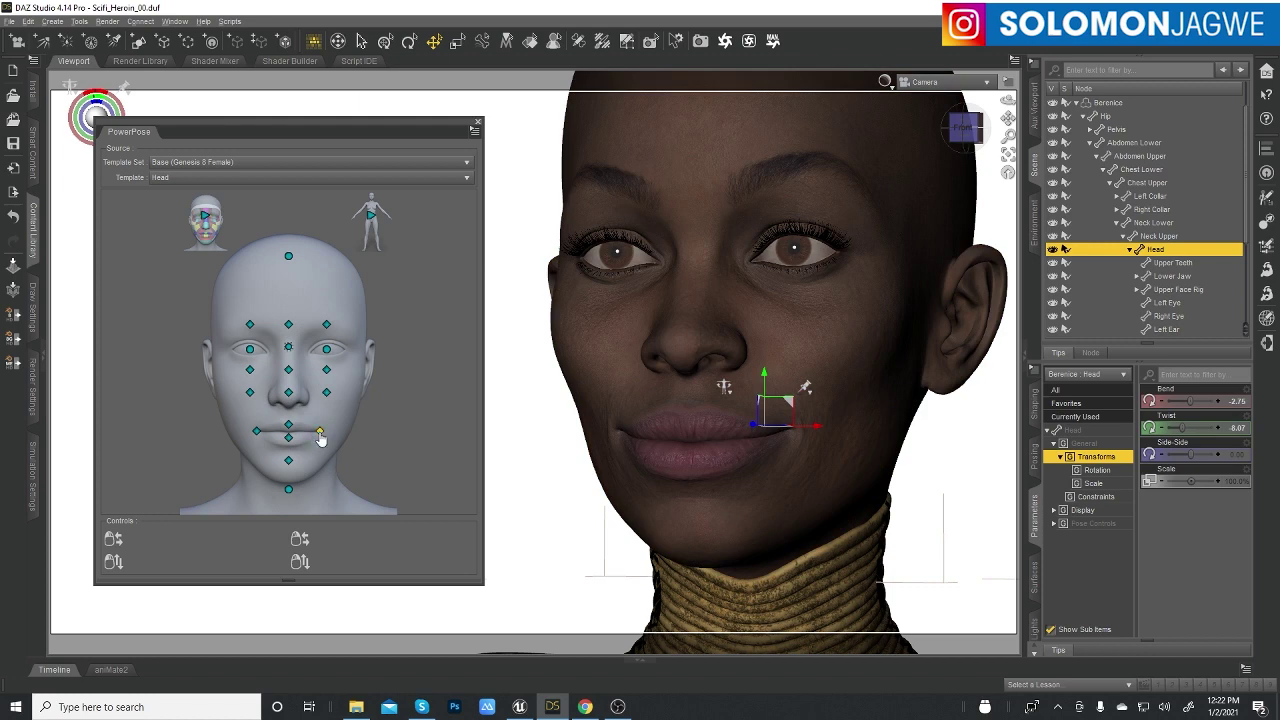
mouse_move(321, 440)
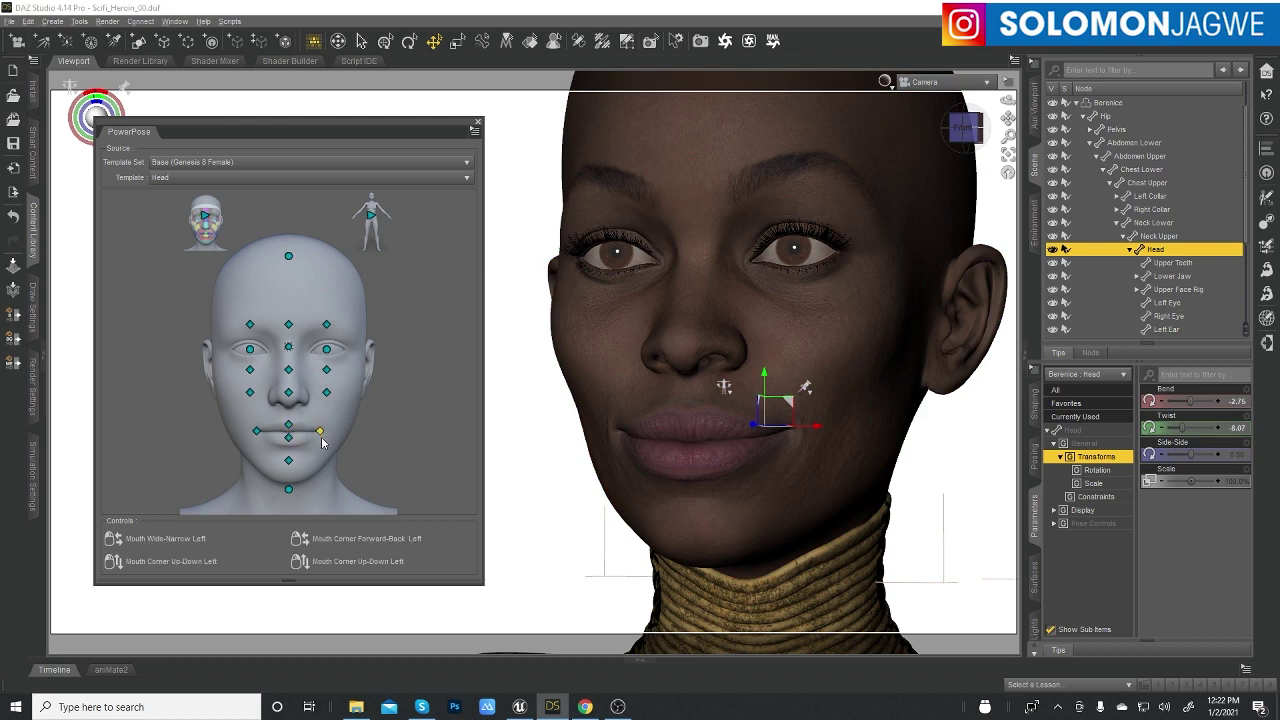
click(289, 395)
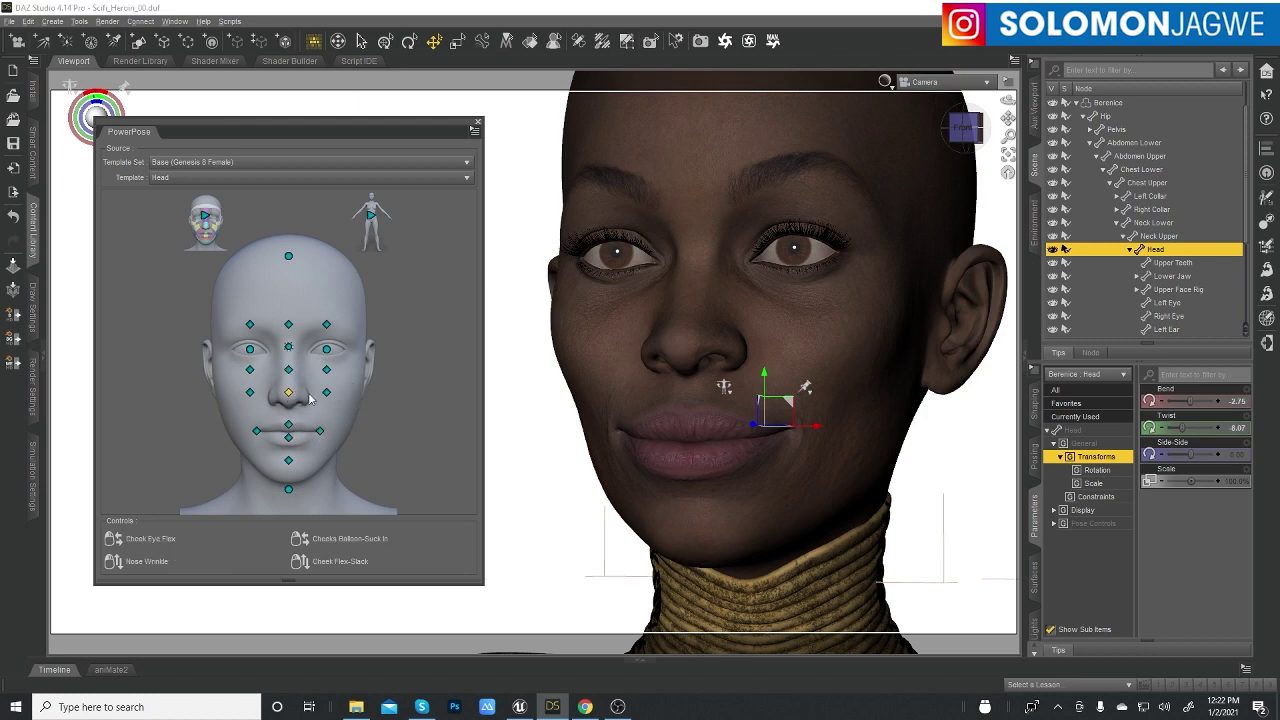
drag(289, 393, 259, 376)
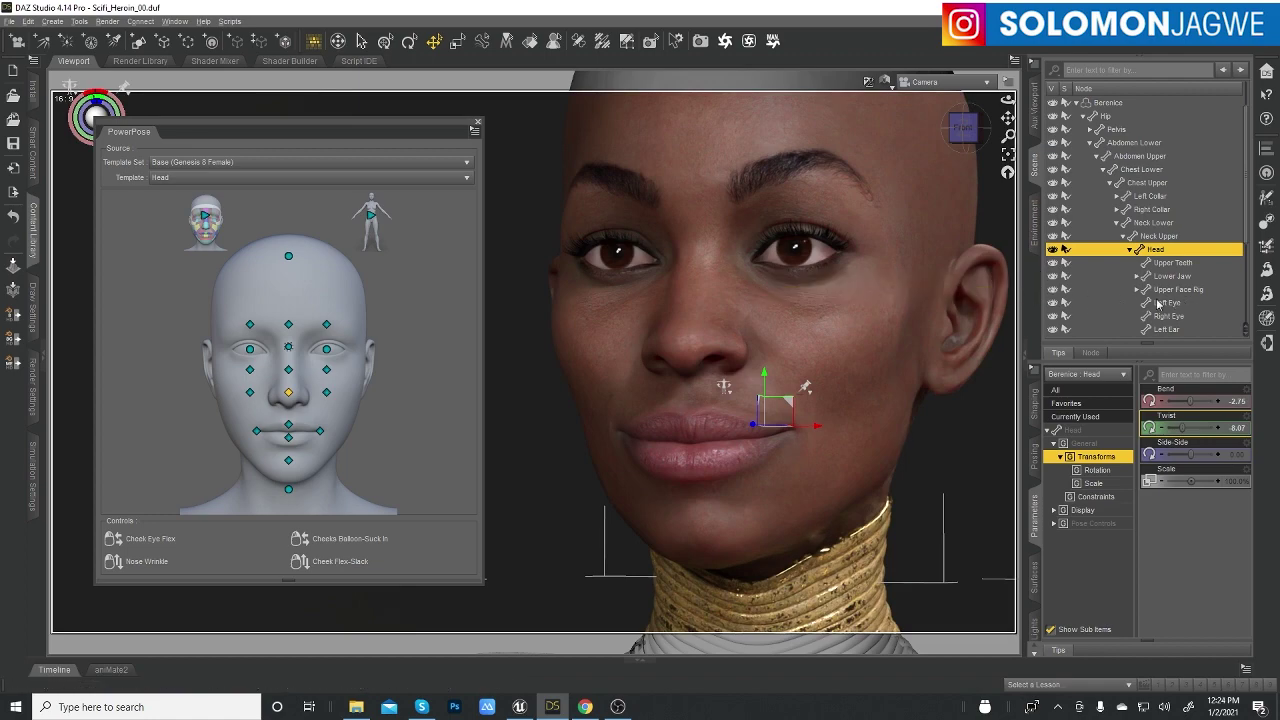
Collapse the Scene and Parameters panes to enlarge the viewport, and show the General category of the render settings.
click(1024, 363)
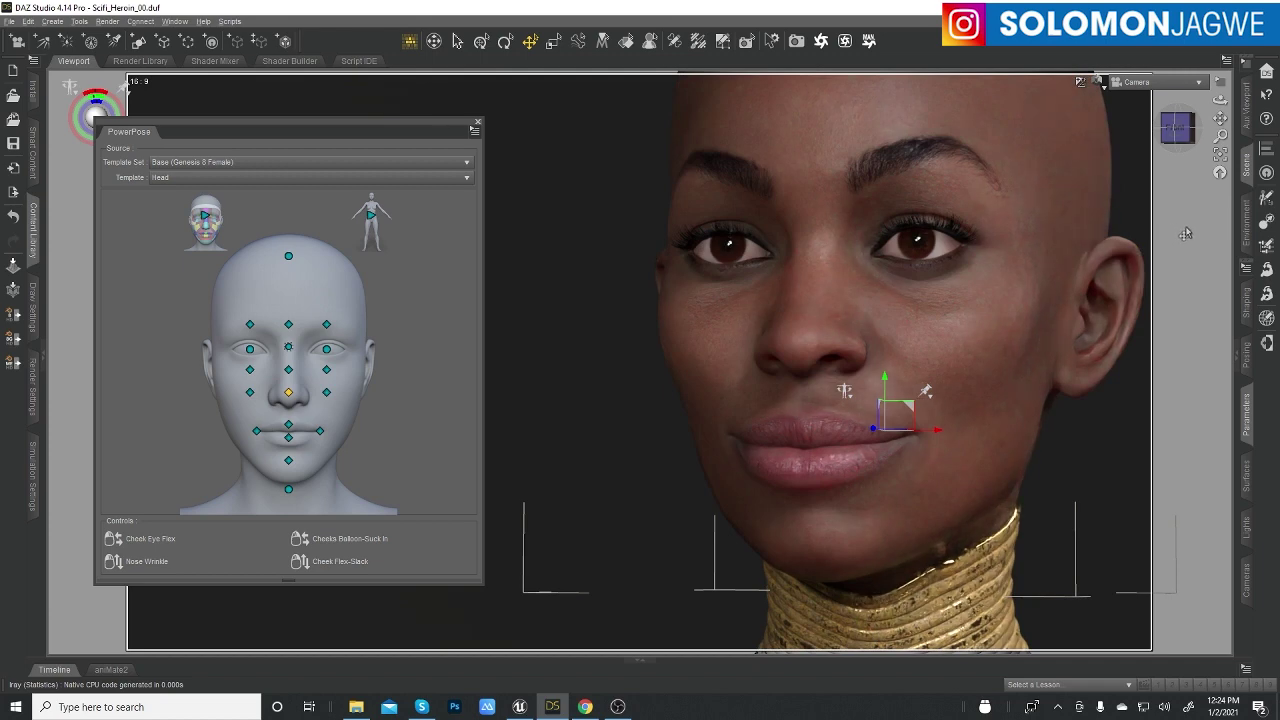
click(33, 418)
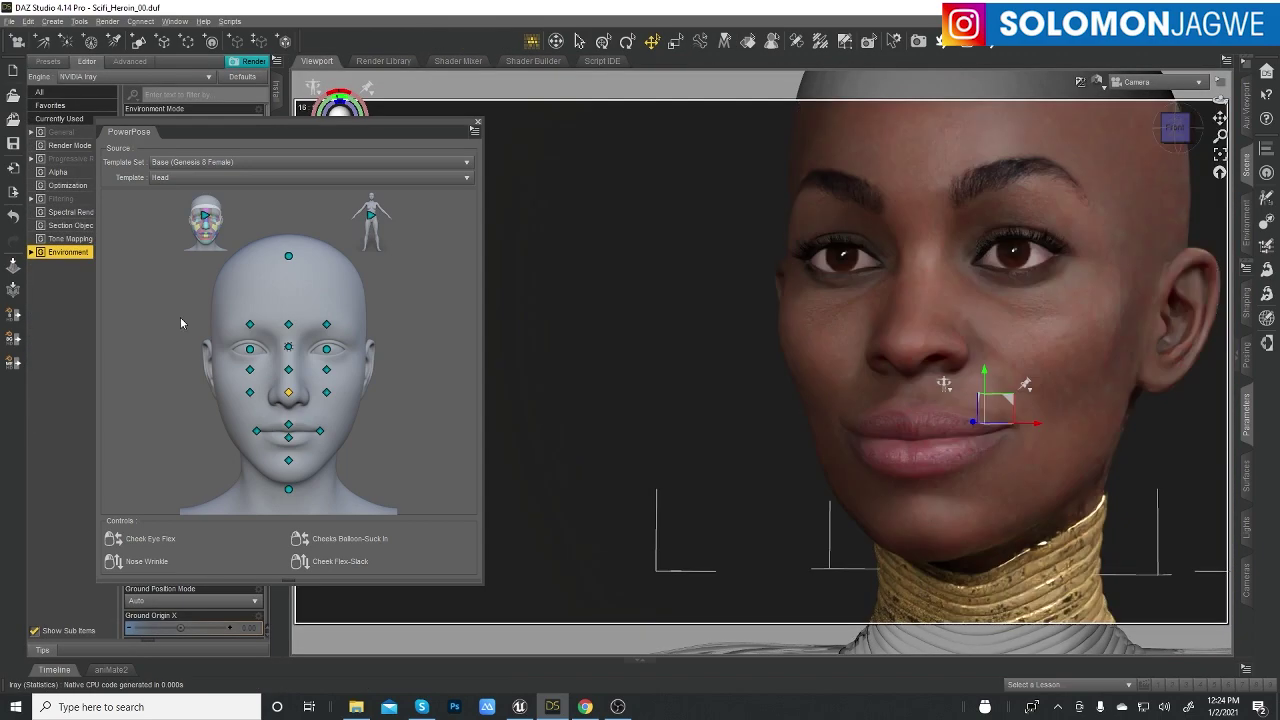
click(62, 132)
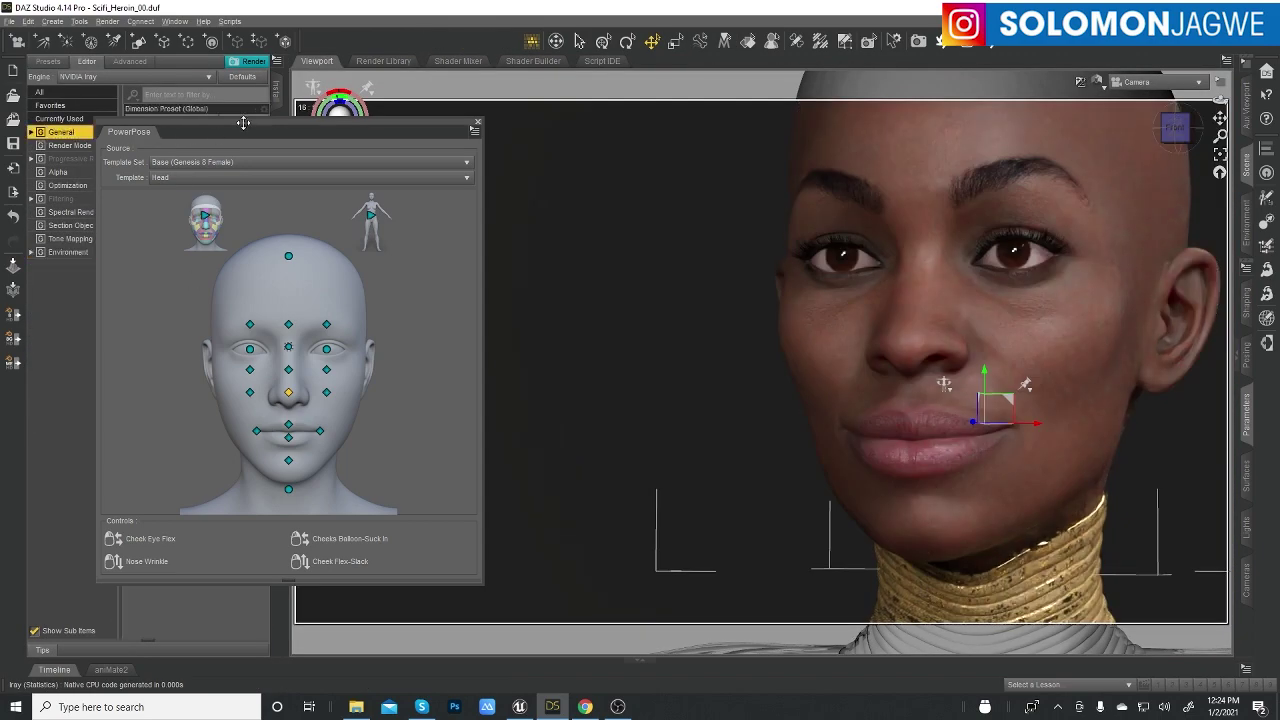